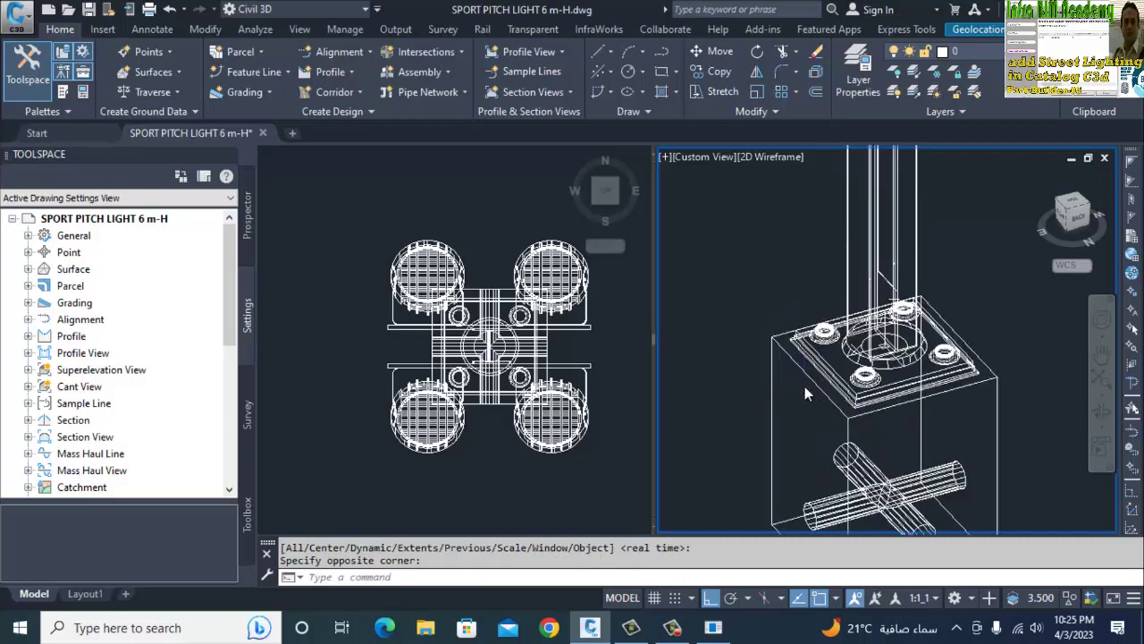
Step: Display the 3D viewport in the Realistic visual style and examine the pole's base plate and foundation block up close
{"action": "type", "text": "shademode"}
{"action": "key", "text": "Return"}
{"action": "type", "text": "r"}
{"action": "key", "text": "Return"}
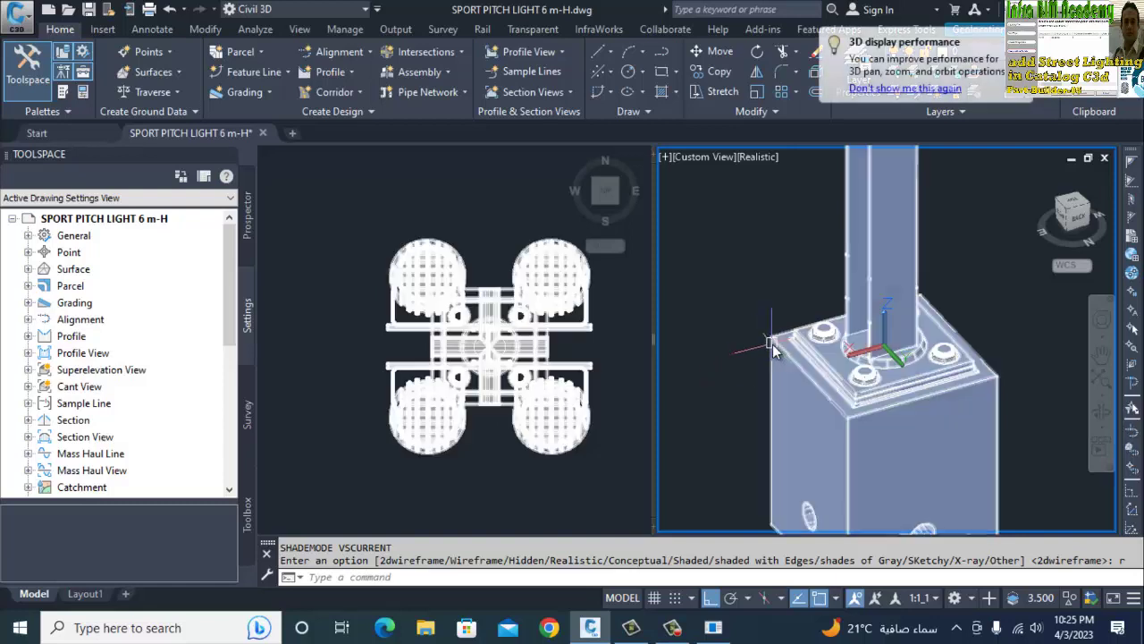
{"action": "key", "text": "Return"}
{"action": "left_click", "coordinate": [725, 292]}
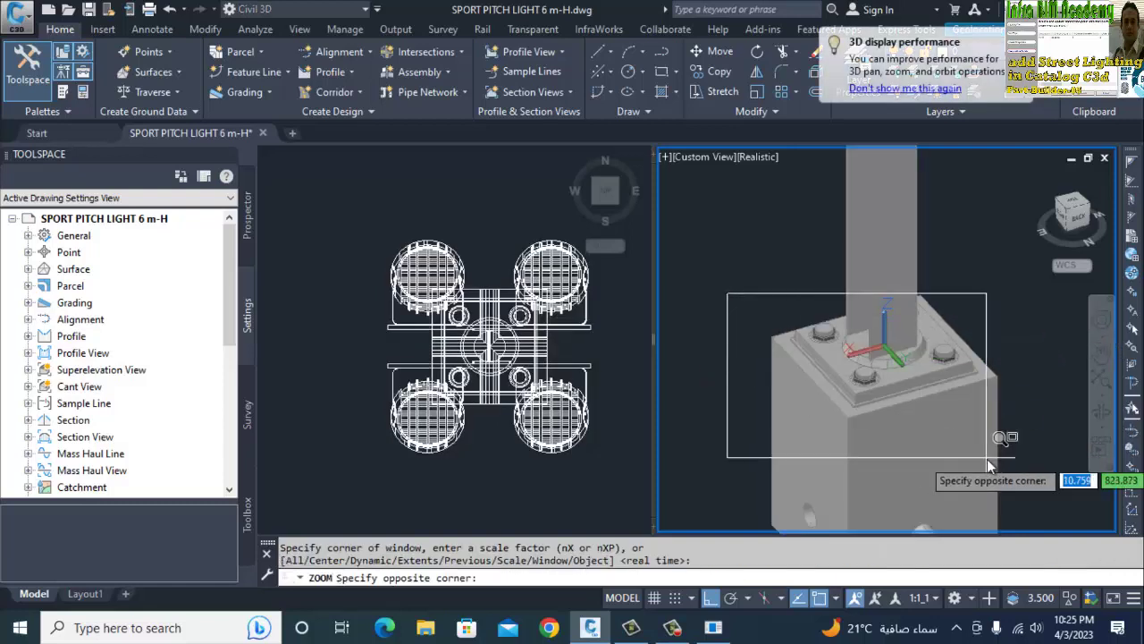
{"action": "left_click", "coordinate": [1073, 444]}
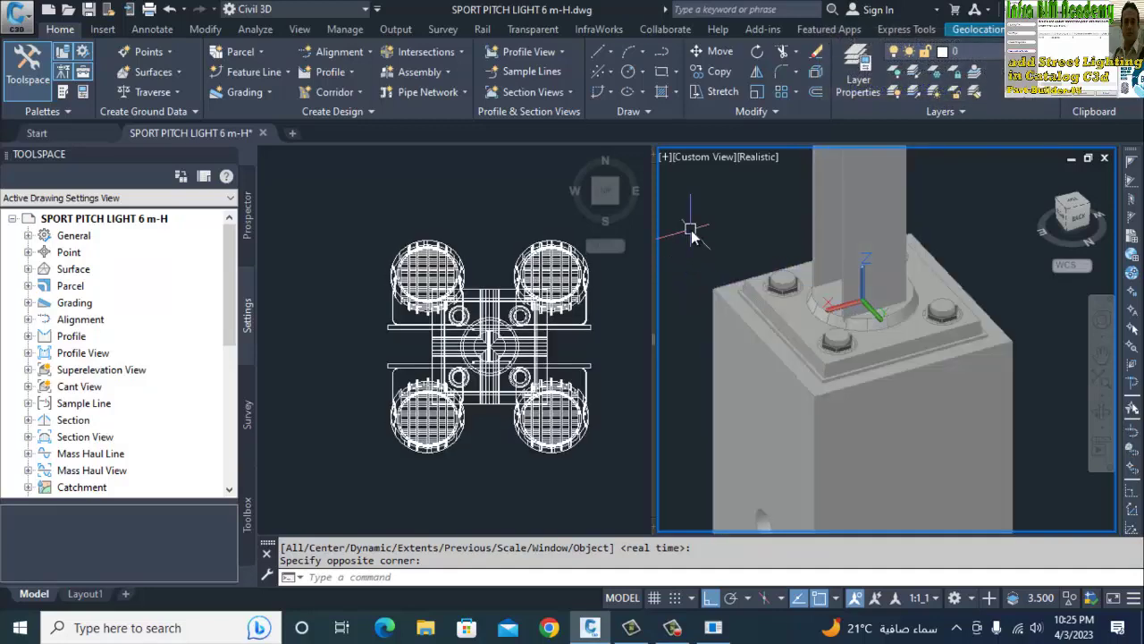
Step: Set the 3D viewport's visual style to 2D Wireframe
{"action": "type", "text": "sha"}
{"action": "key", "text": "Return"}
{"action": "type", "text": "2d"}
{"action": "key", "text": "Return"}
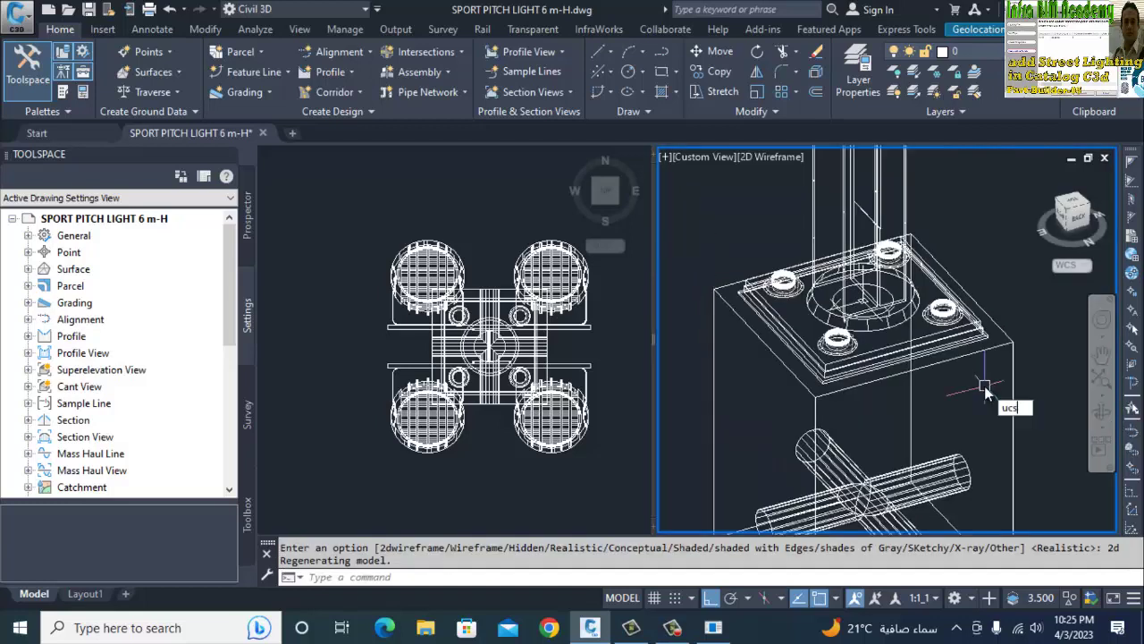
{"action": "type", "text": "ucs"}
{"action": "key", "text": "Return"}
{"action": "key", "text": "Escape"}
{"action": "key", "text": "Escape"}
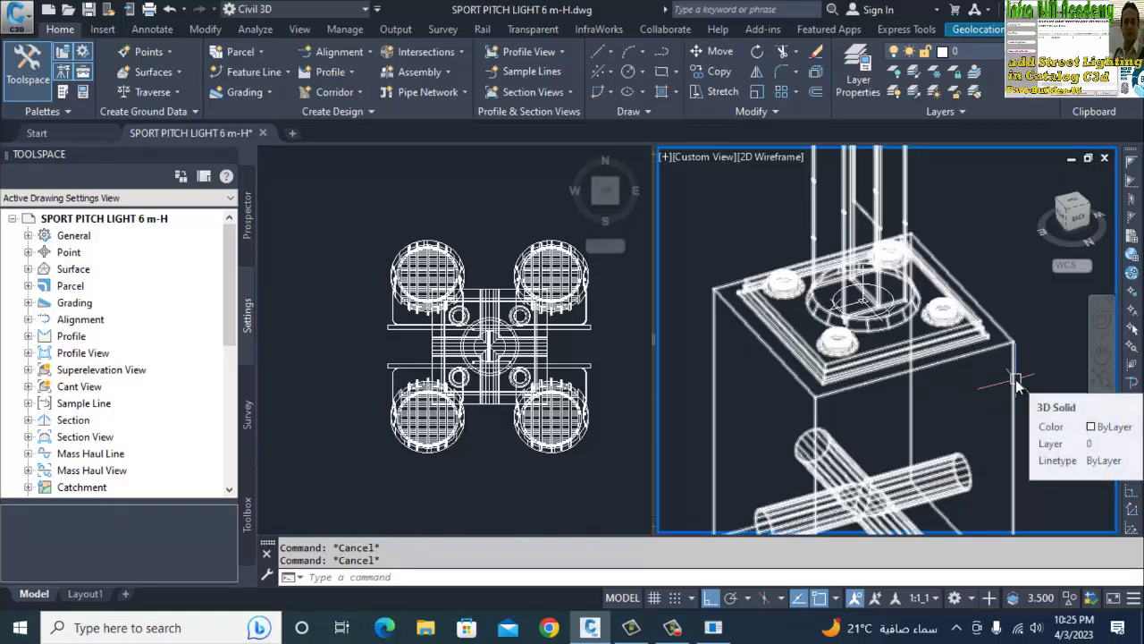
Step: Draw a diagonal polyline between two opposite corners of the foundation block's top face
{"action": "type", "text": "l"}
{"action": "key", "text": "Escape"}
{"action": "type", "text": "l"}
{"action": "key", "text": "Return"}
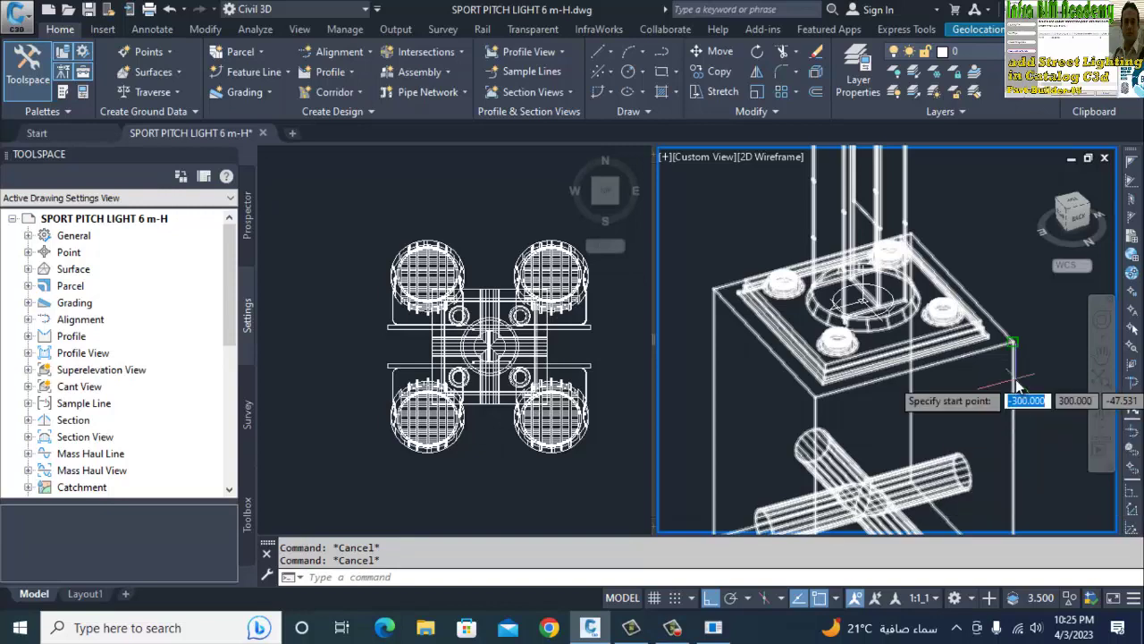
{"action": "left_click", "coordinate": [1011, 345]}
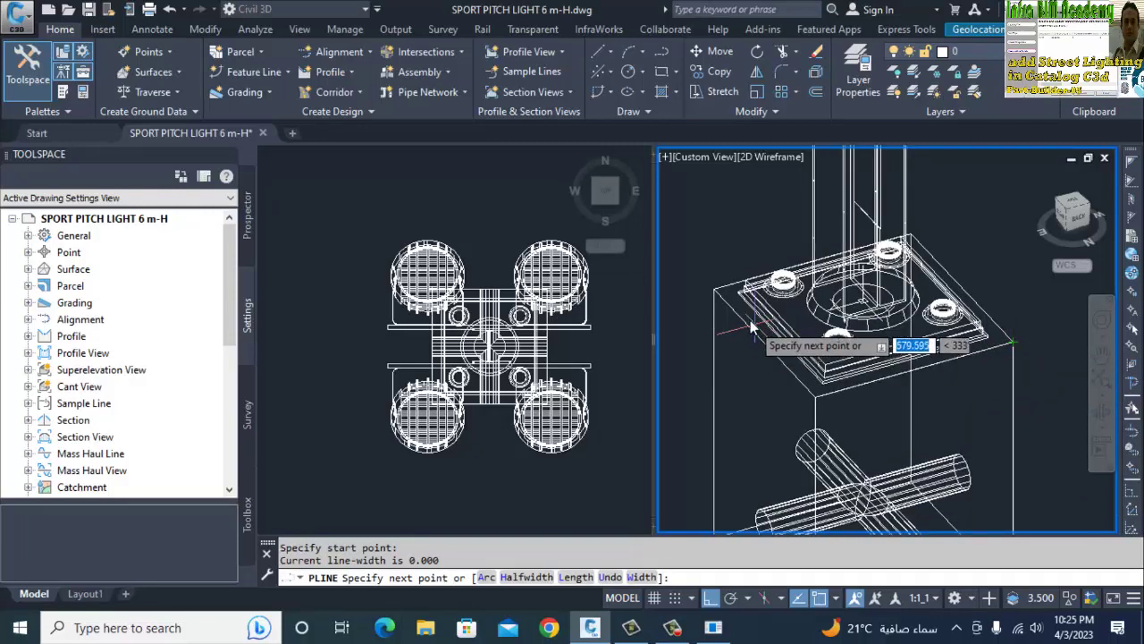
{"action": "left_click", "coordinate": [717, 292]}
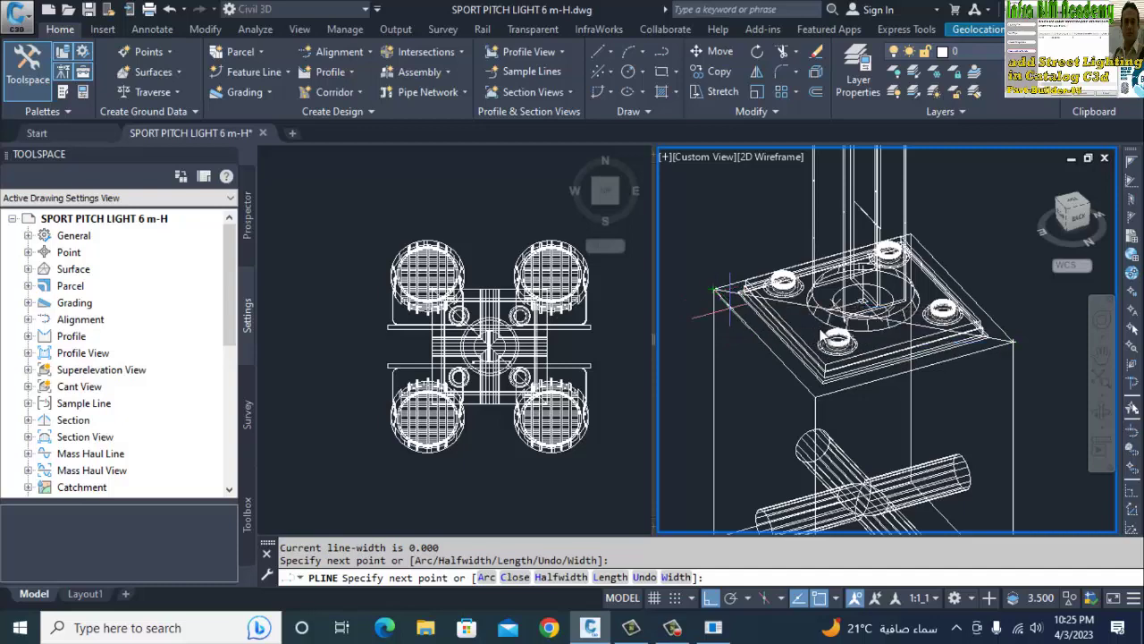
{"action": "key", "text": "Return"}
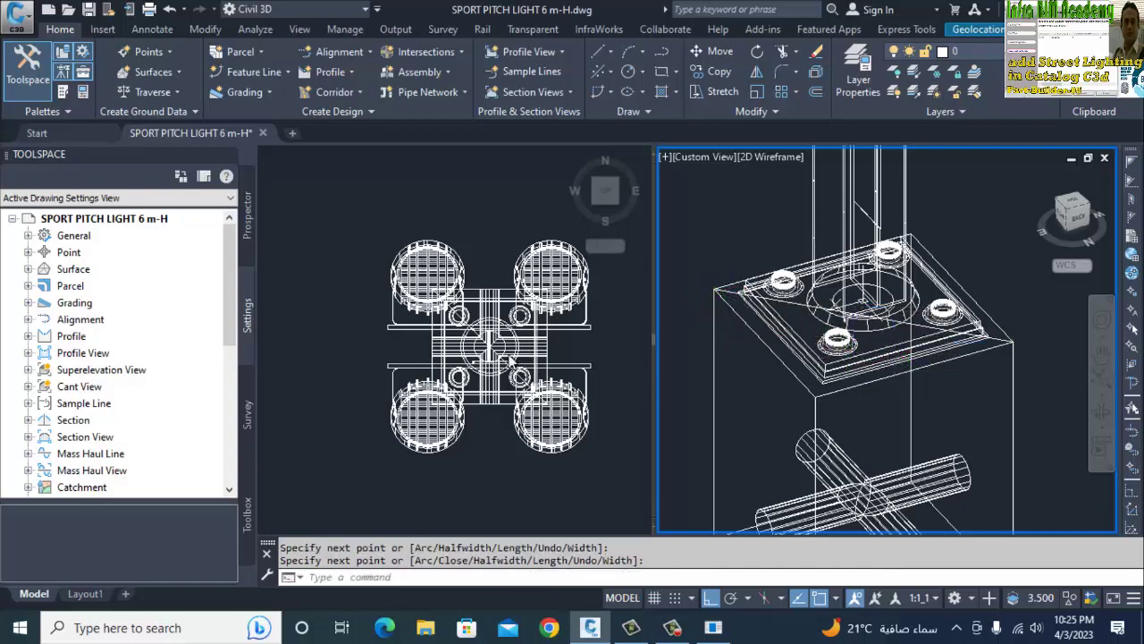
Step: Align the UCS with the front vertical face of the foundation block using the Face option
{"action": "middle_click_drag", "start_coordinate": [931, 381], "coordinate": [921, 371]}
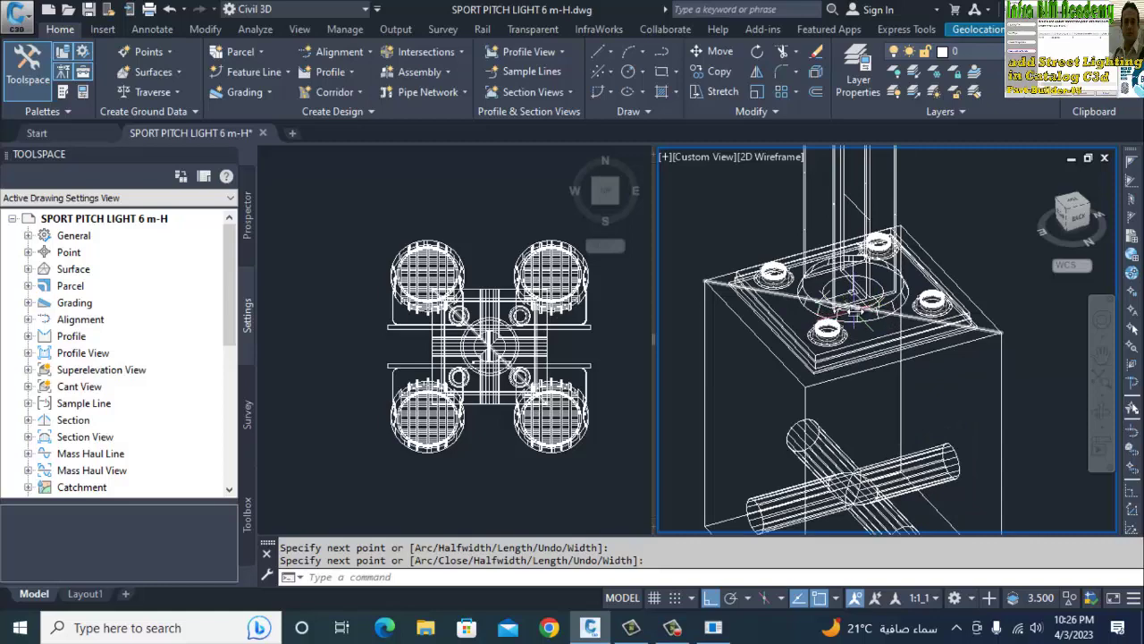
{"action": "scroll", "coordinate": [853, 309], "scroll_direction": "up", "scroll_amount": 2}
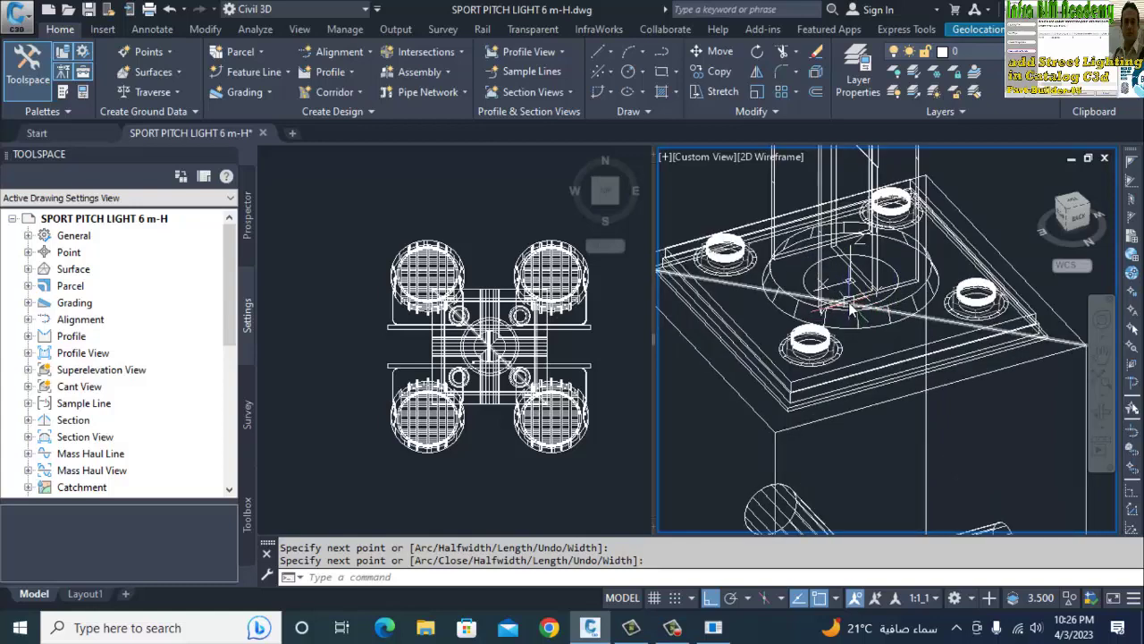
{"action": "middle_click_drag", "start_coordinate": [847, 346], "coordinate": [927, 380], "text": "shift"}
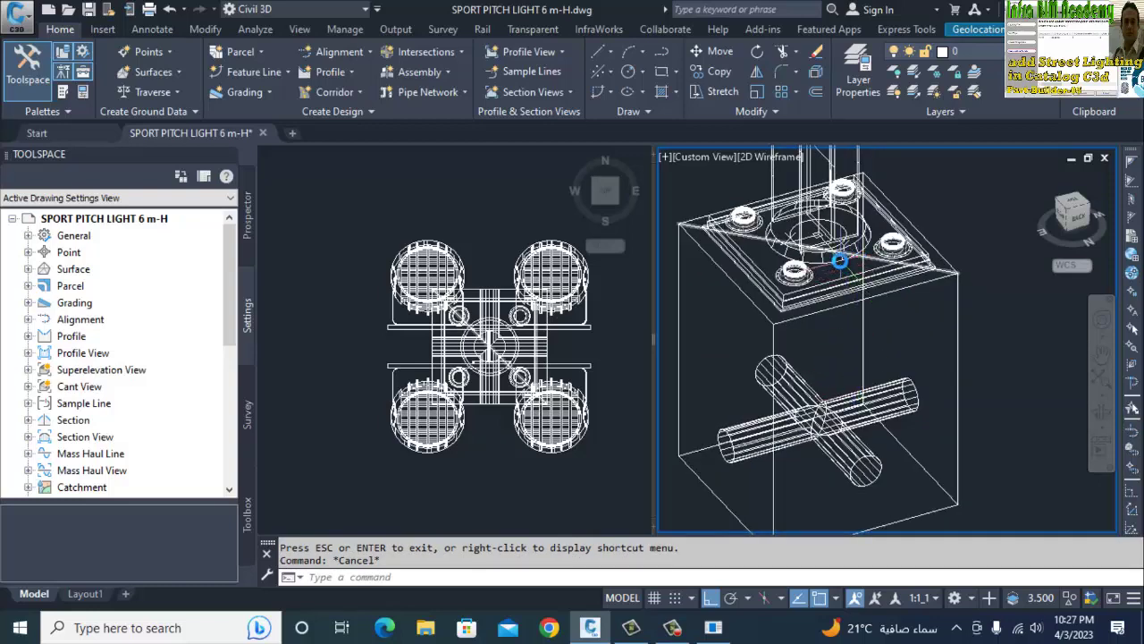
{"action": "scroll", "coordinate": [823, 253], "scroll_direction": "up", "scroll_amount": 2}
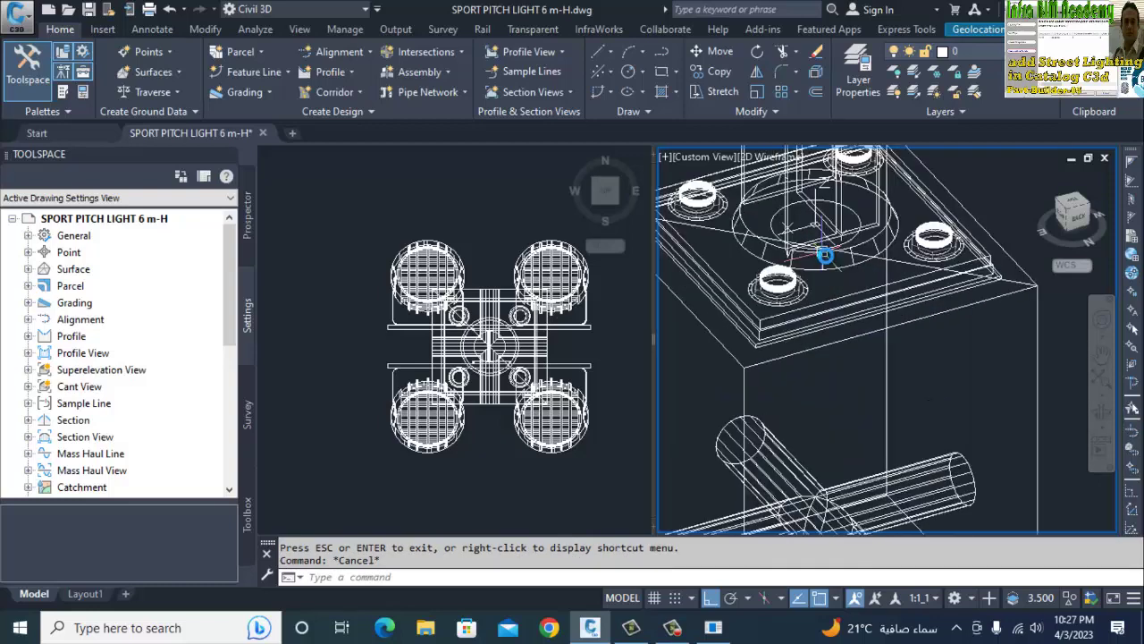
{"action": "scroll", "coordinate": [857, 312], "scroll_direction": "down", "scroll_amount": 4}
{"action": "type", "text": "ucs"}
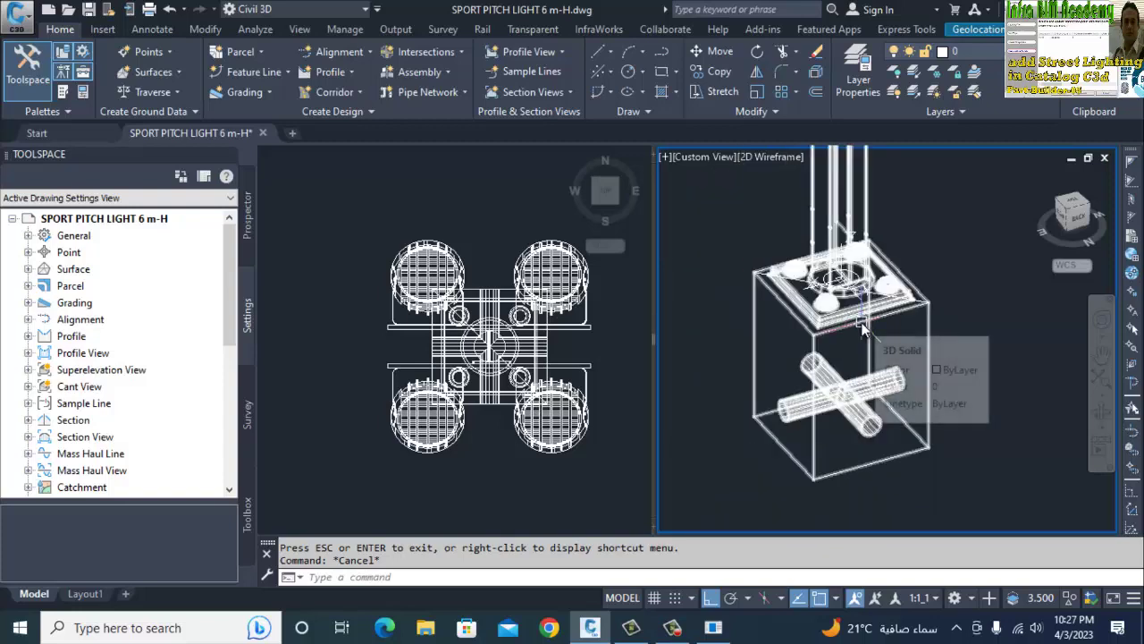
{"action": "key", "text": "Return"}
{"action": "left_click", "coordinate": [862, 325]}
{"action": "key", "text": "Return"}
{"action": "key", "text": "Return"}
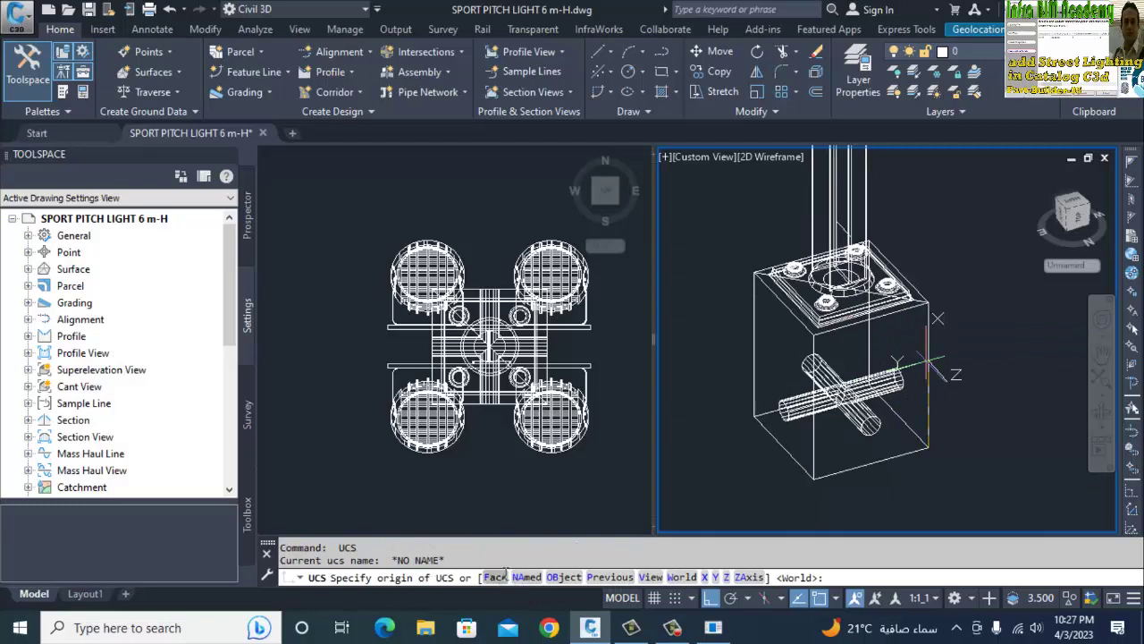
{"action": "left_click", "coordinate": [502, 576]}
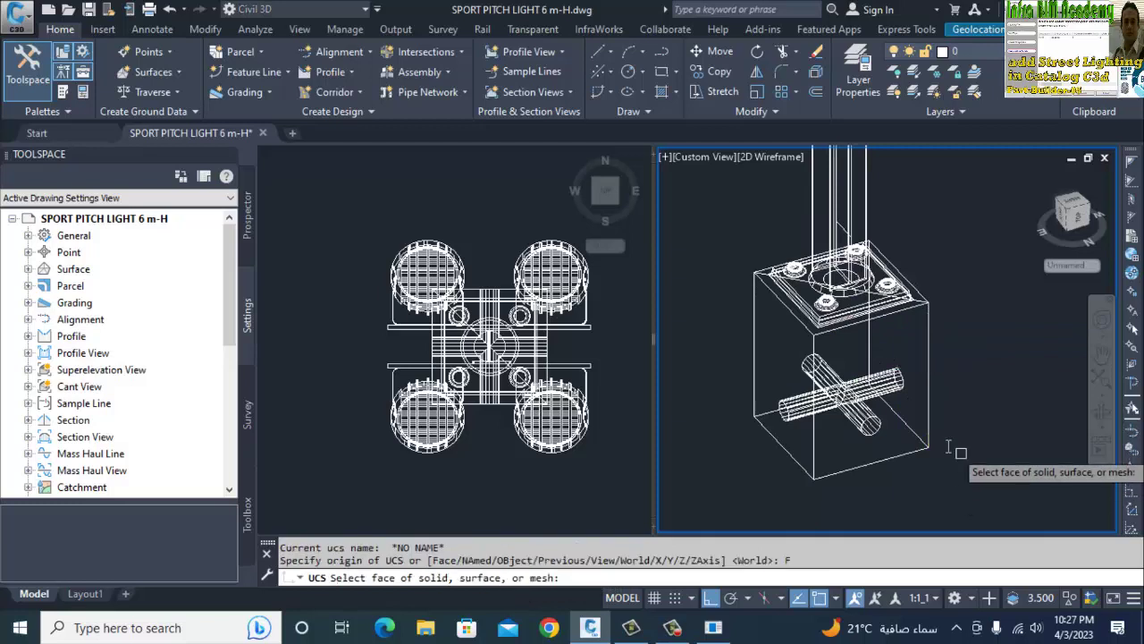
{"action": "left_click", "coordinate": [931, 371]}
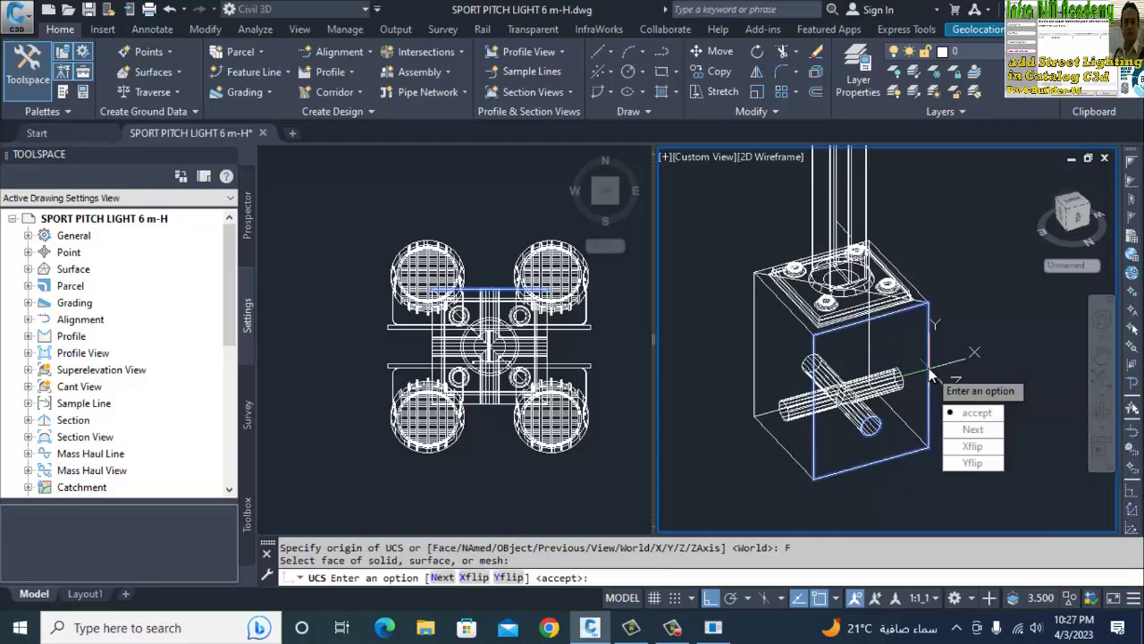
{"action": "left_click", "coordinate": [976, 412]}
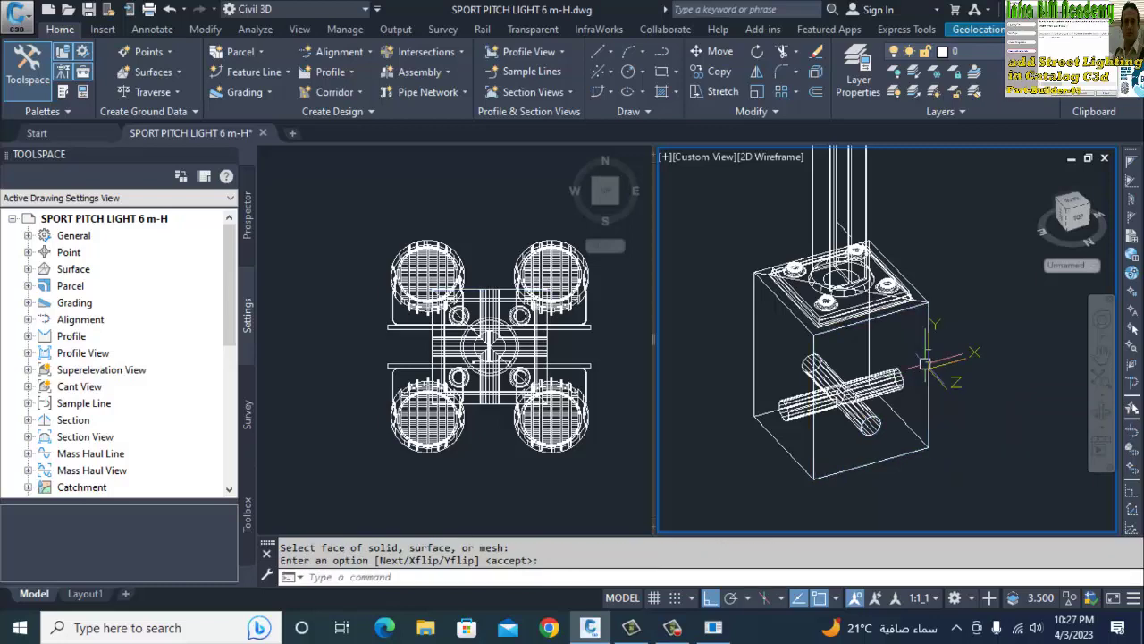
{"action": "key", "text": "Escape"}
{"action": "key", "text": "Escape"}
Step: Draw a polyline about 300 units long straight down from the midpoint of the diagonal on the block's top face
{"action": "type", "text": "z"}
{"action": "key", "text": "Return"}
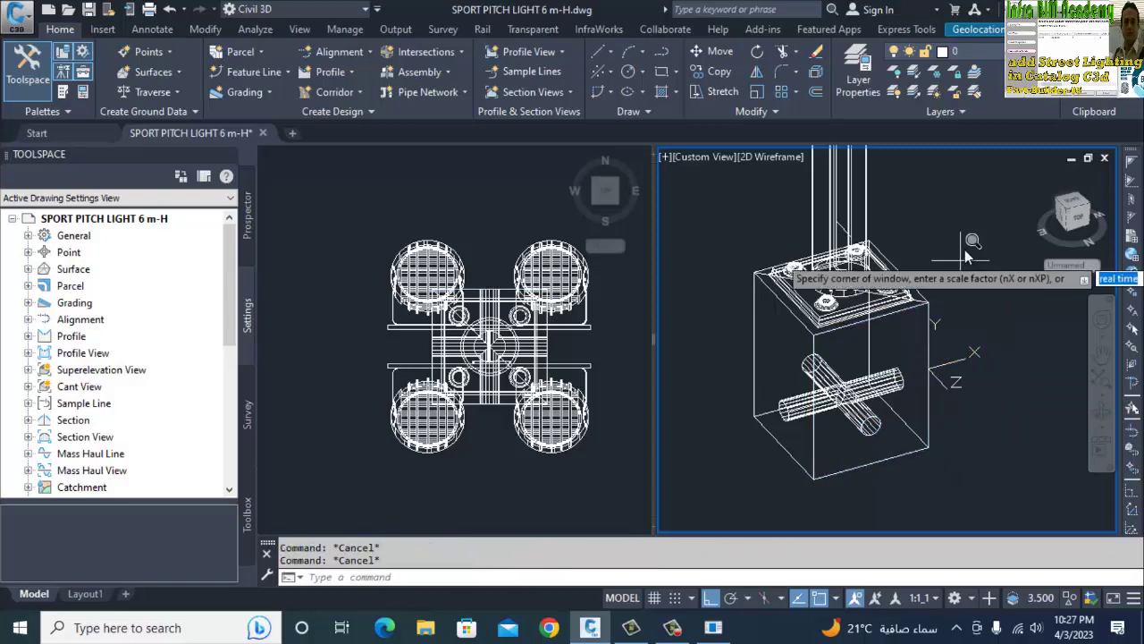
{"action": "left_click", "coordinate": [976, 220]}
{"action": "left_click", "coordinate": [744, 345]}
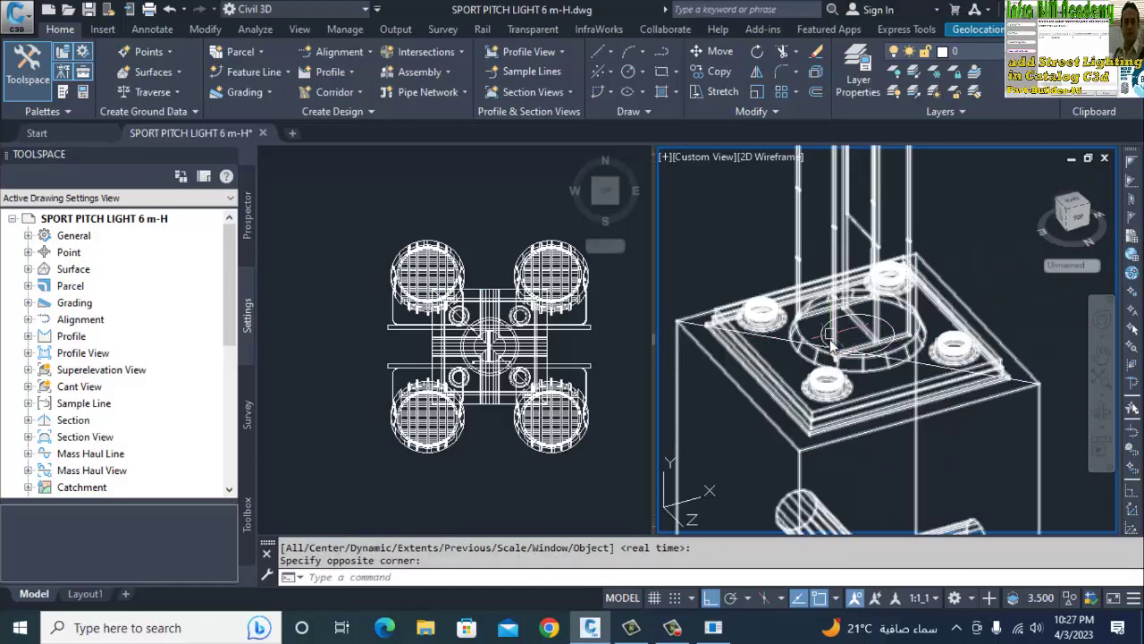
{"action": "type", "text": "pl"}
{"action": "key", "text": "Return"}
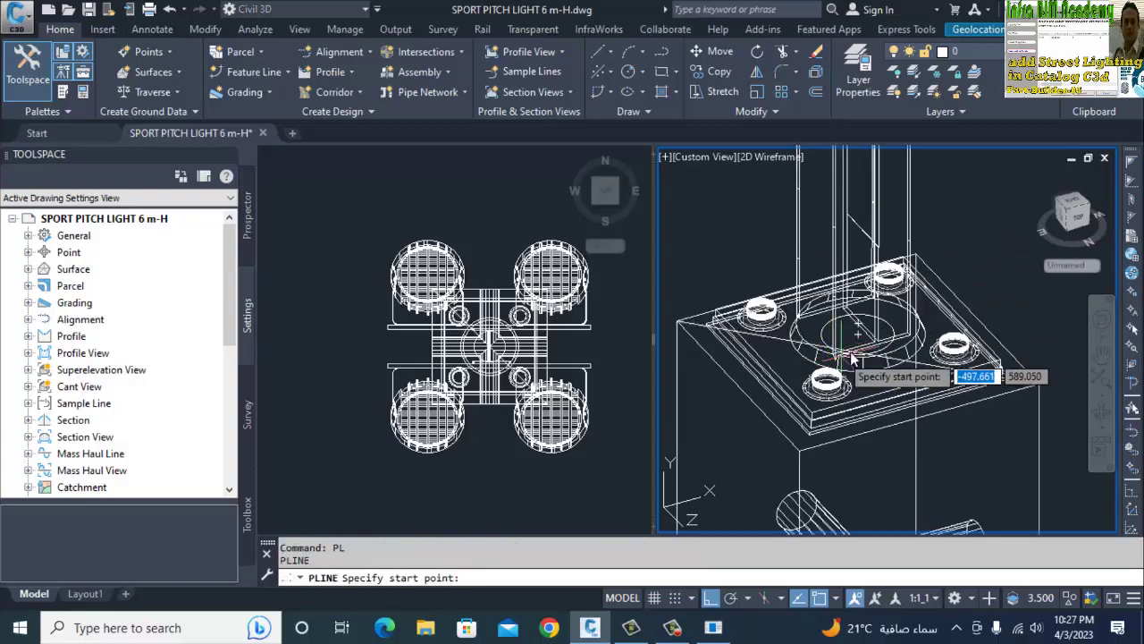
{"action": "scroll", "coordinate": [859, 356], "scroll_direction": "up", "scroll_amount": 4}
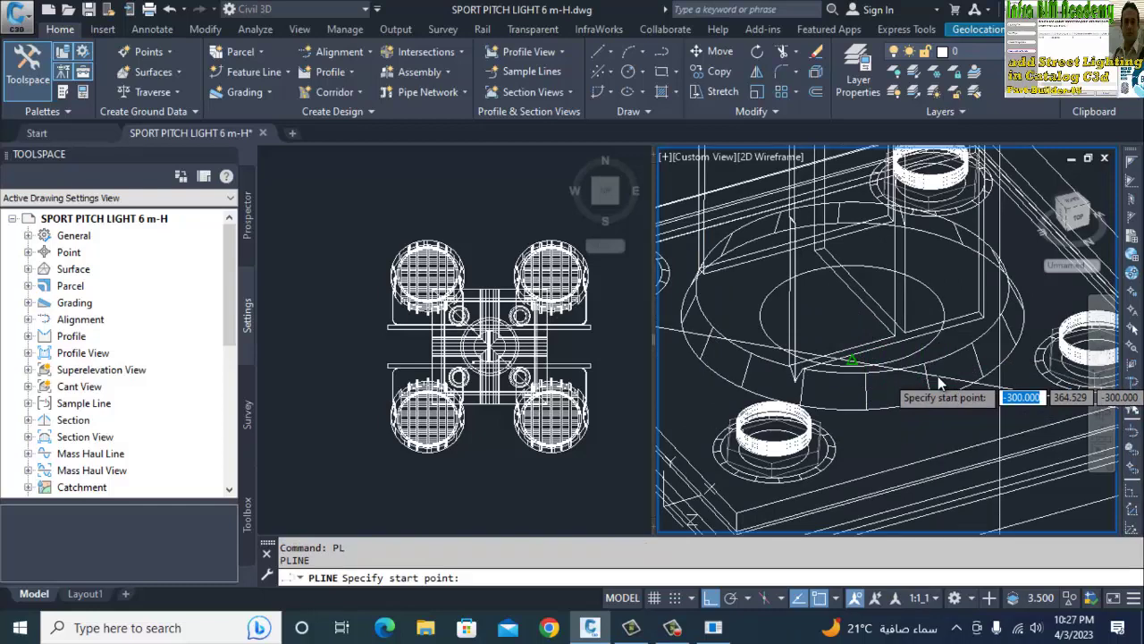
{"action": "left_click", "coordinate": [938, 376]}
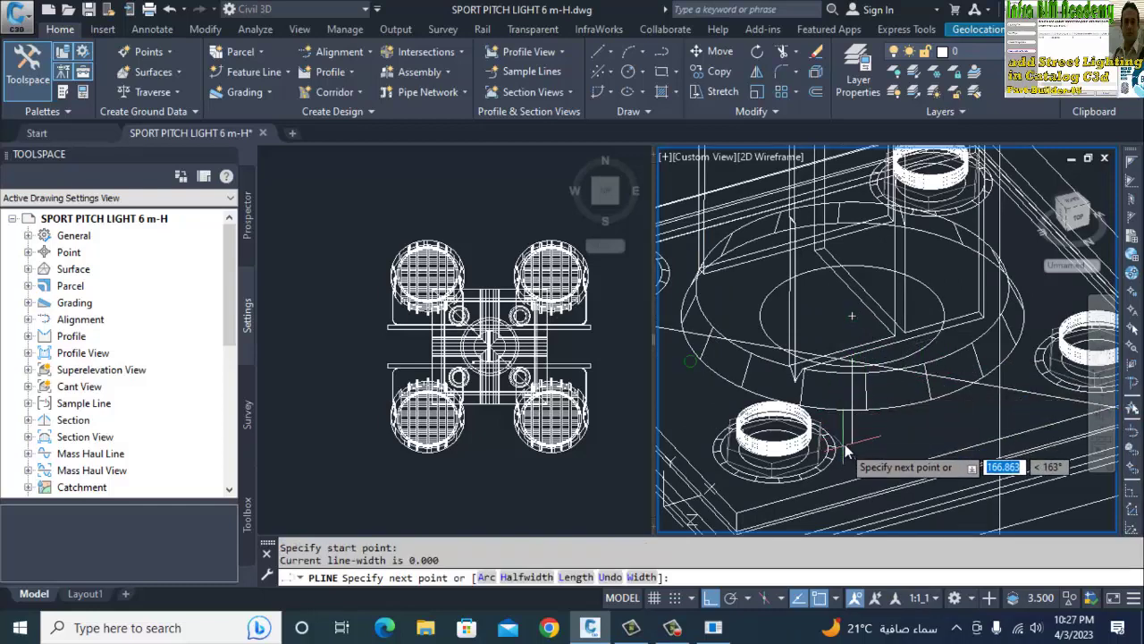
{"action": "scroll", "coordinate": [846, 451], "scroll_direction": "down", "scroll_amount": 4}
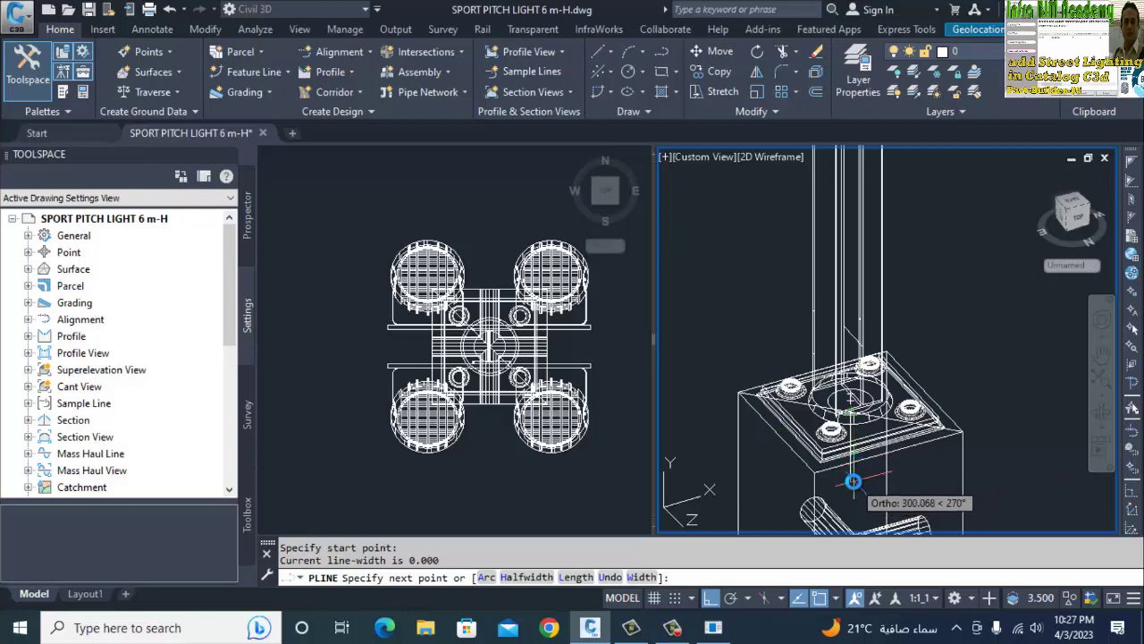
{"action": "left_click", "coordinate": [854, 482]}
{"action": "key", "text": "Return"}
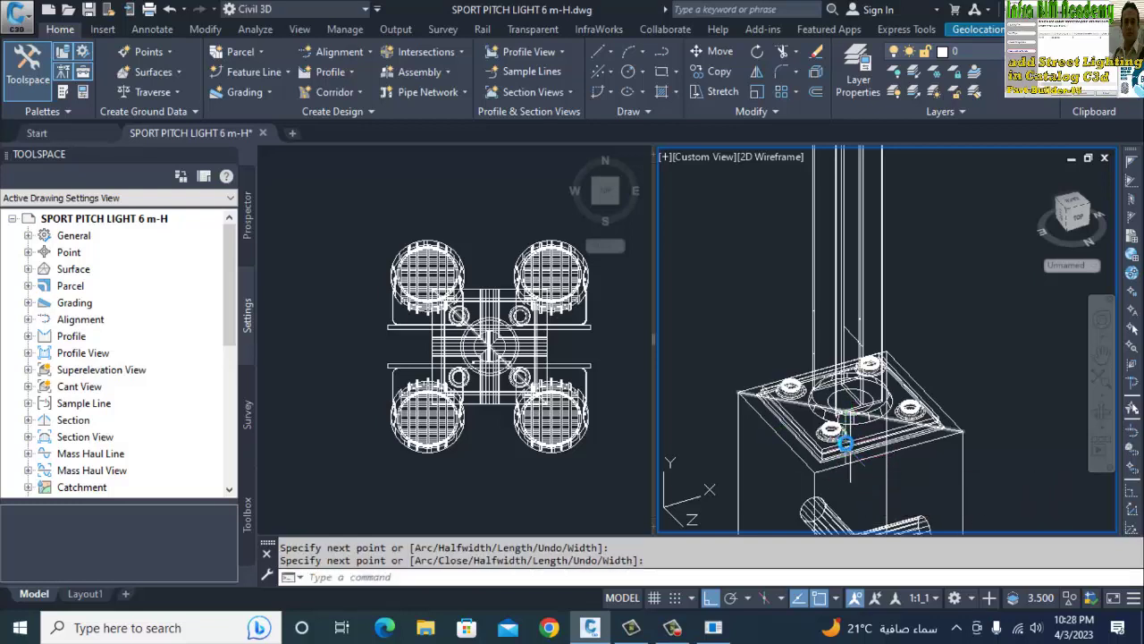
Step: Examine the vertical polyline's alignment with the pole centre in the top view and the 3D view
{"action": "scroll", "coordinate": [857, 417], "scroll_direction": "up", "scroll_amount": 2}
{"action": "scroll", "coordinate": [860, 409], "scroll_direction": "down", "scroll_amount": 1}
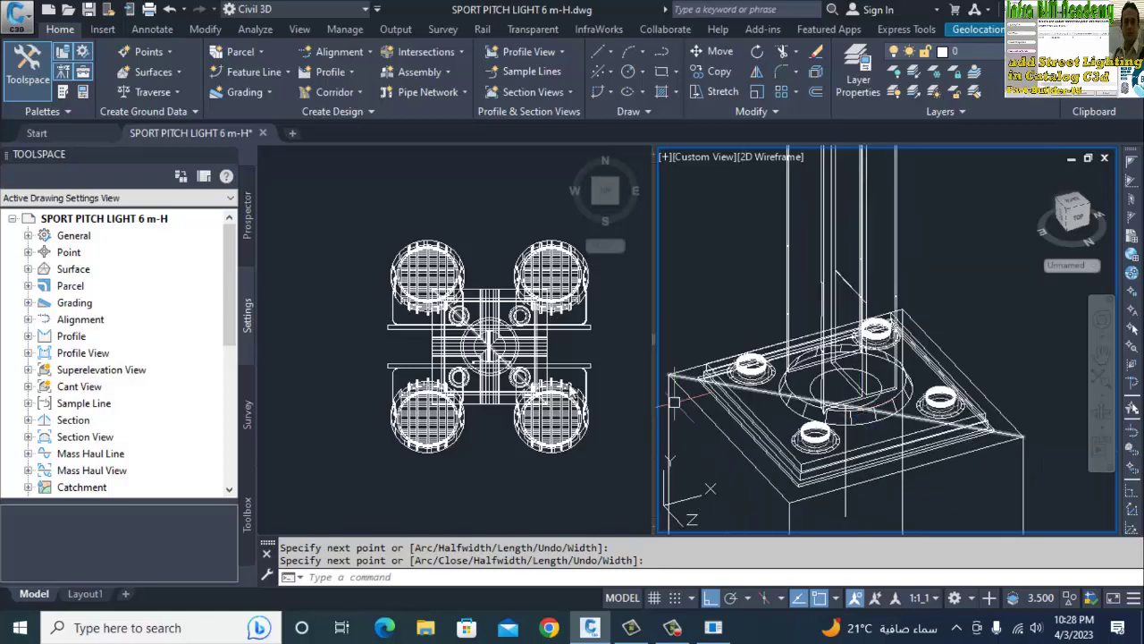
{"action": "left_click", "coordinate": [498, 351]}
{"action": "scroll", "coordinate": [499, 352], "scroll_direction": "up", "scroll_amount": 2}
{"action": "scroll", "coordinate": [519, 359], "scroll_direction": "up", "scroll_amount": 2}
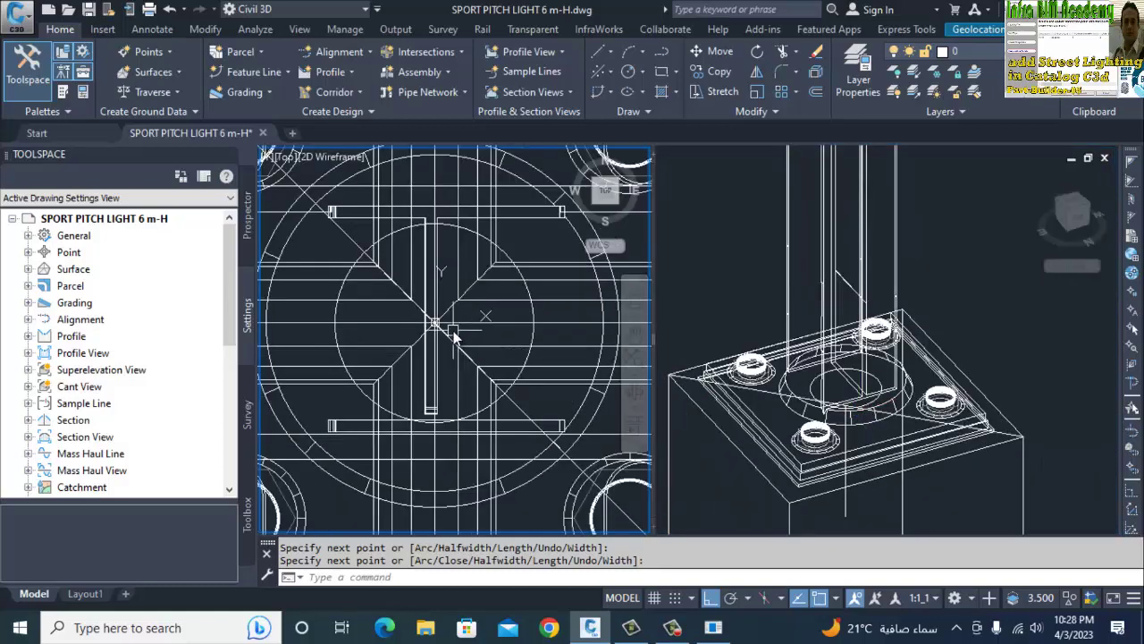
{"action": "left_click", "coordinate": [846, 506]}
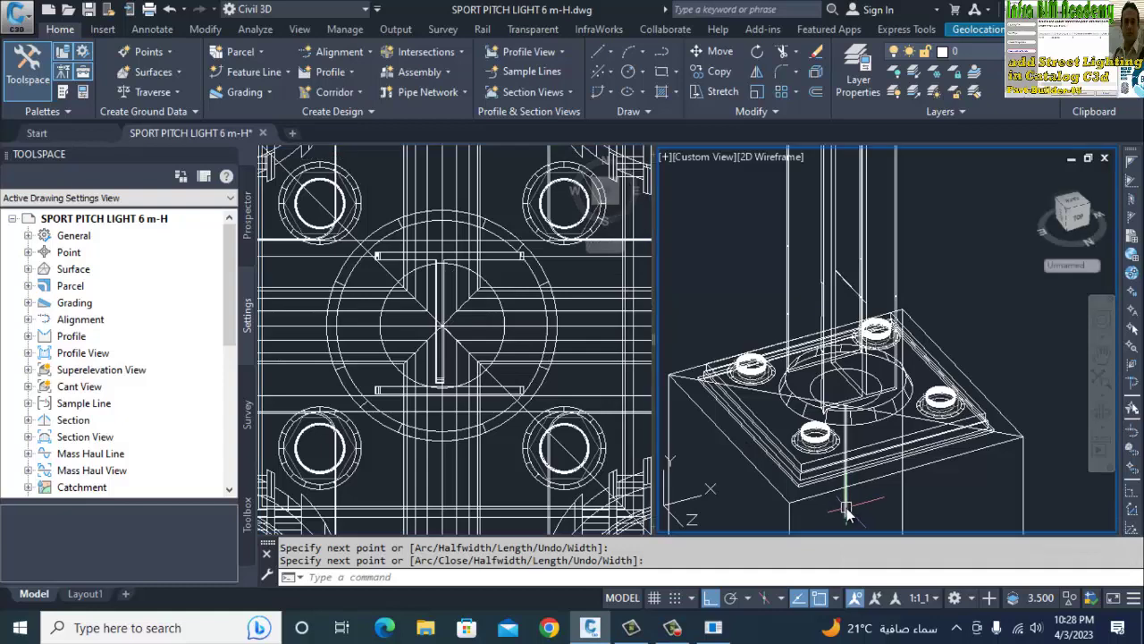
{"action": "left_click", "coordinate": [846, 500]}
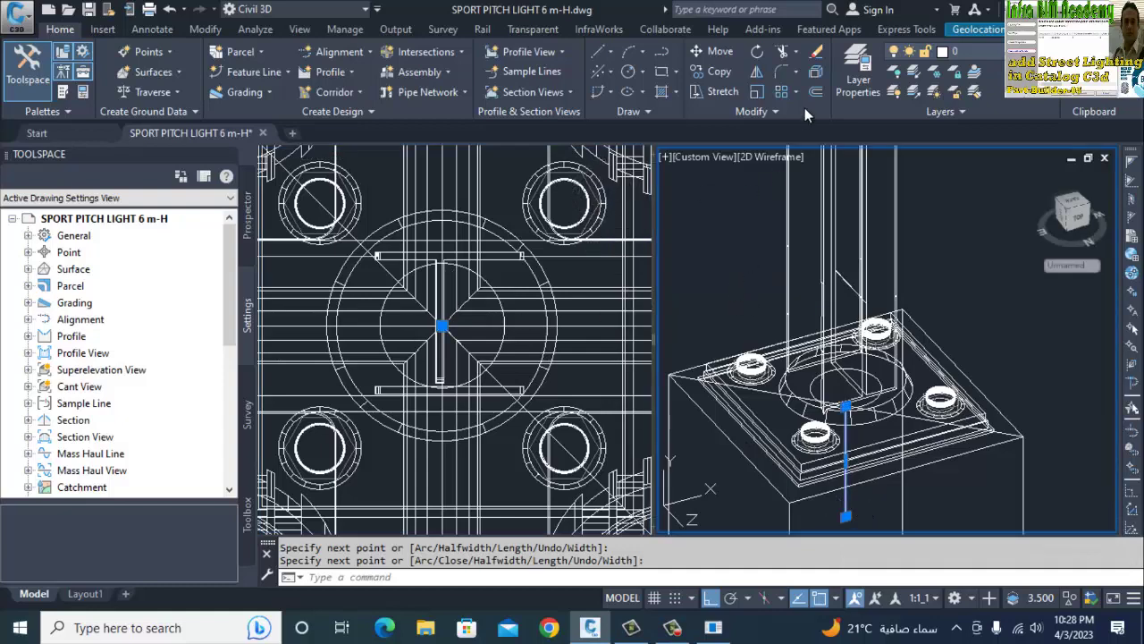
{"action": "key", "text": "Escape"}
{"action": "scroll", "coordinate": [936, 268], "scroll_direction": "down", "scroll_amount": 3}
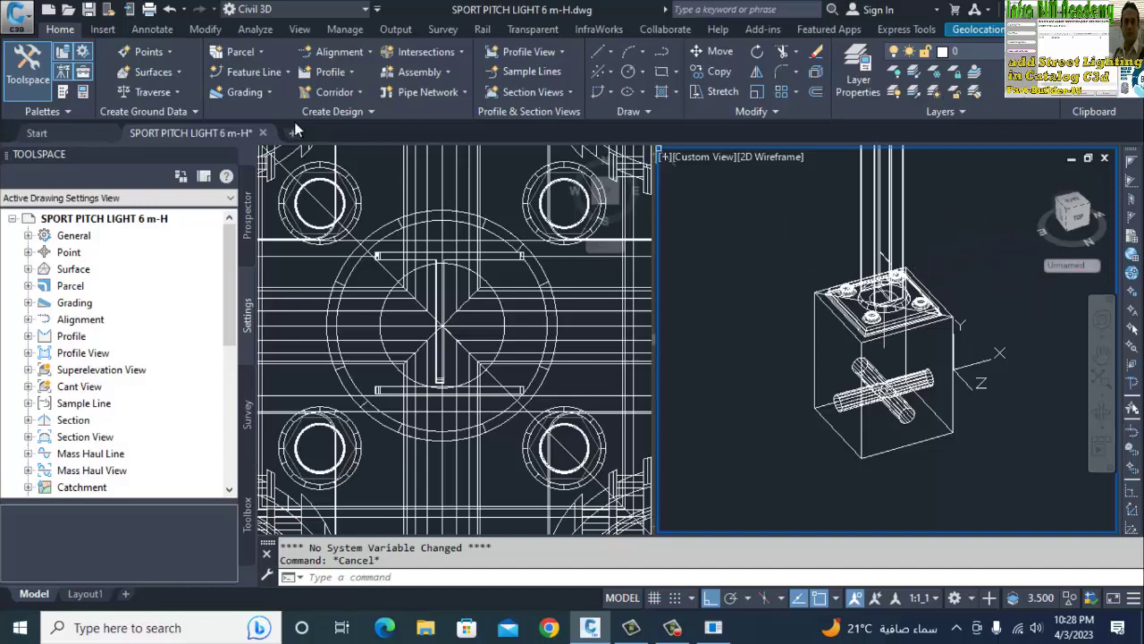
Step: Insert a connection point on the light's solid at the upper end of the vertical polyline in the pole base's centre
{"action": "left_click", "coordinate": [108, 31]}
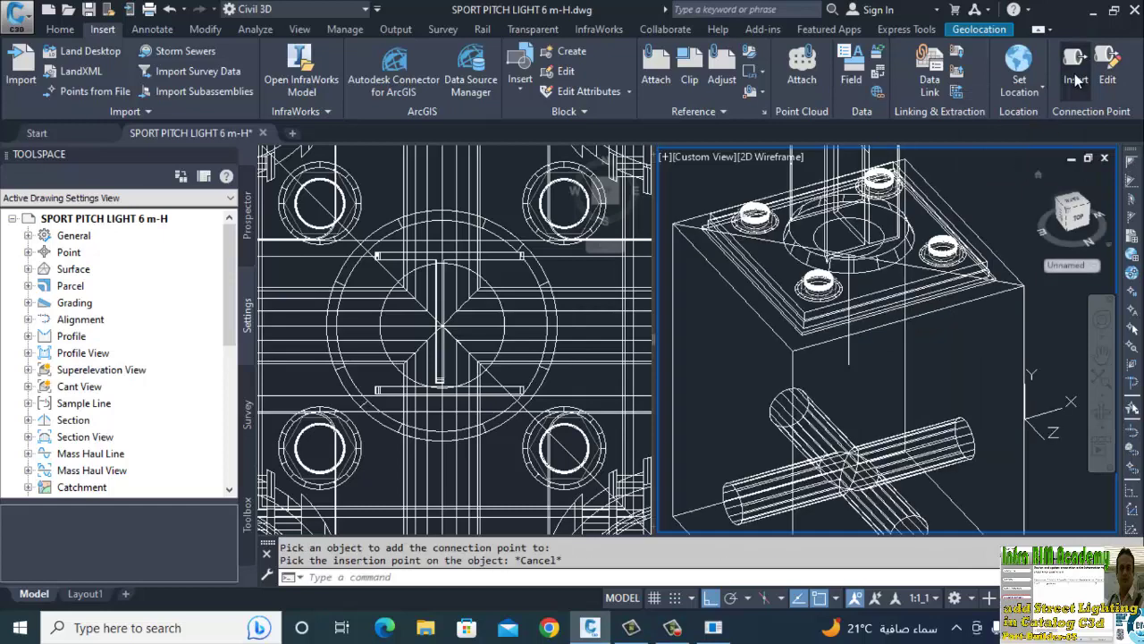
{"action": "left_click", "coordinate": [1073, 81]}
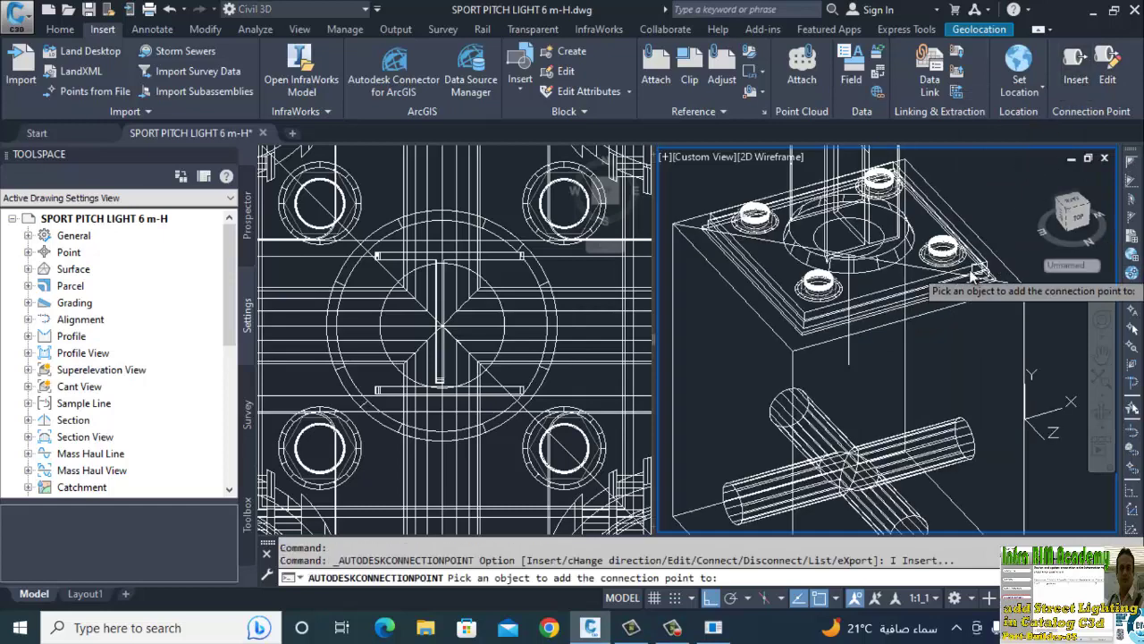
{"action": "scroll", "coordinate": [903, 284], "scroll_direction": "up", "scroll_amount": 3}
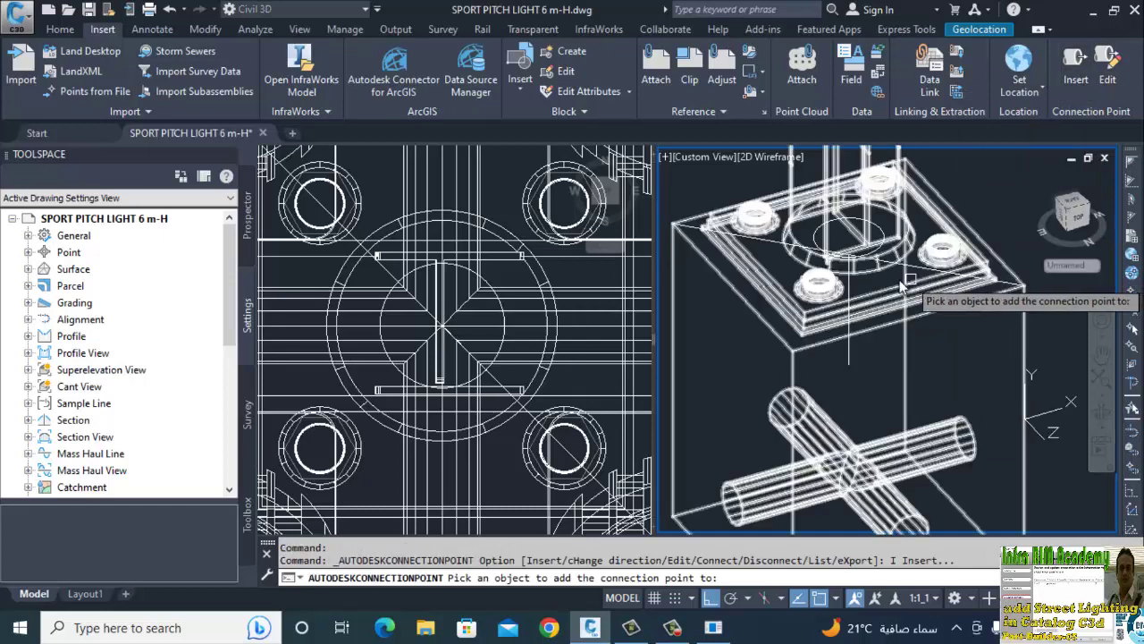
{"action": "left_click", "coordinate": [777, 255]}
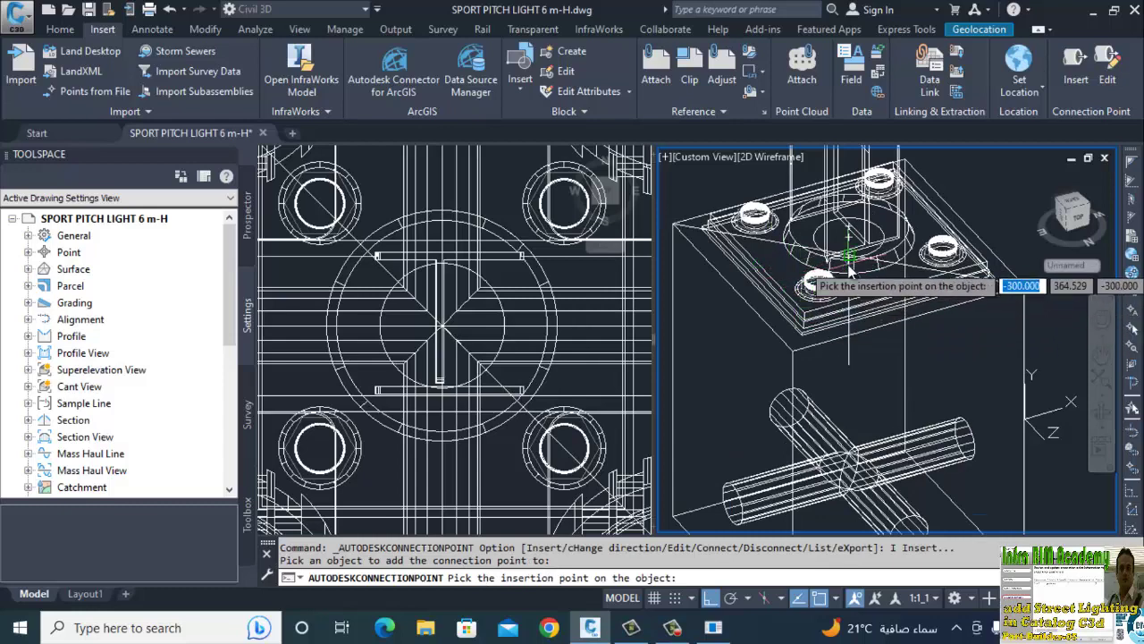
{"action": "scroll", "coordinate": [849, 268], "scroll_direction": "up", "scroll_amount": 2}
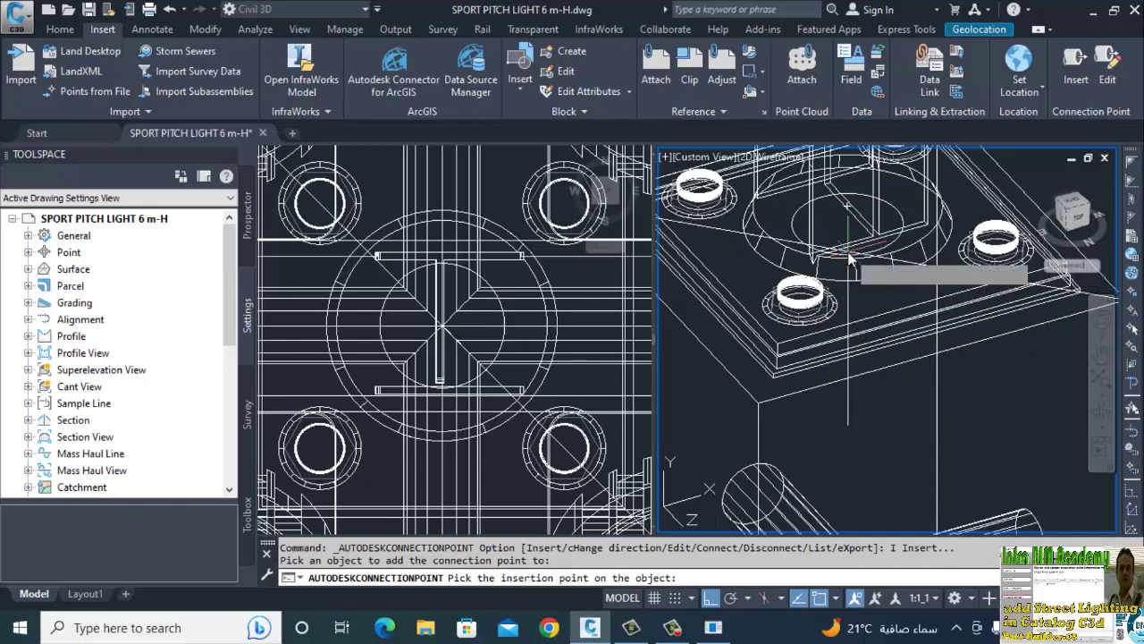
{"action": "left_click", "coordinate": [849, 255]}
Step: Define the connection point's direction along the vertical polyline, starting from its midpoint, and choose to add engineering data
{"action": "scroll", "coordinate": [846, 256], "scroll_direction": "up", "scroll_amount": 3}
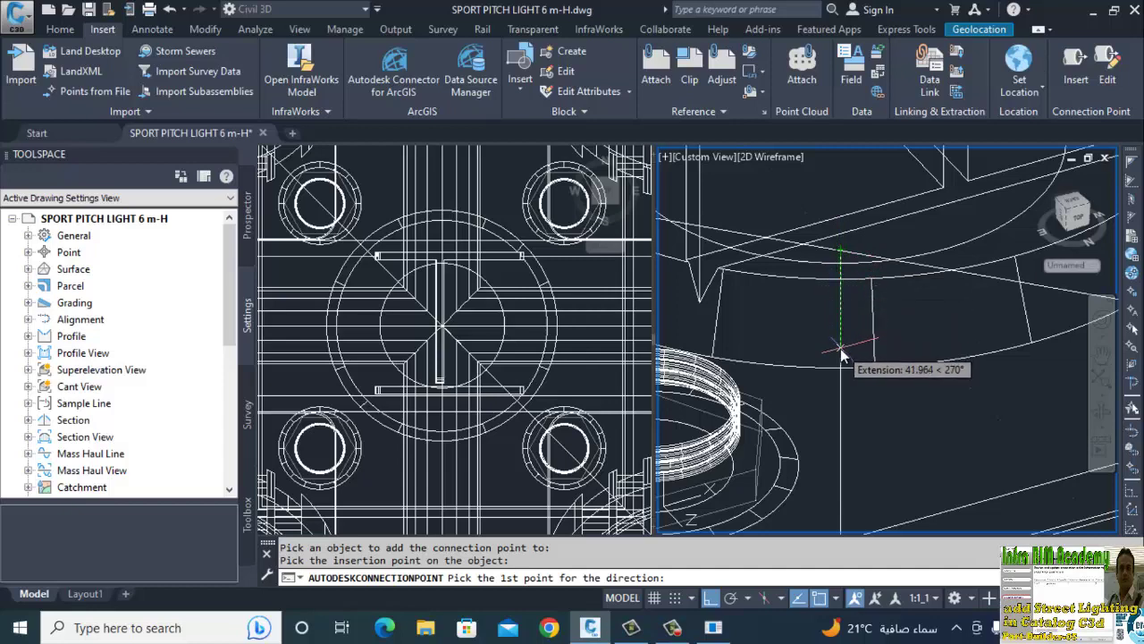
{"action": "type", "text": "mi"}
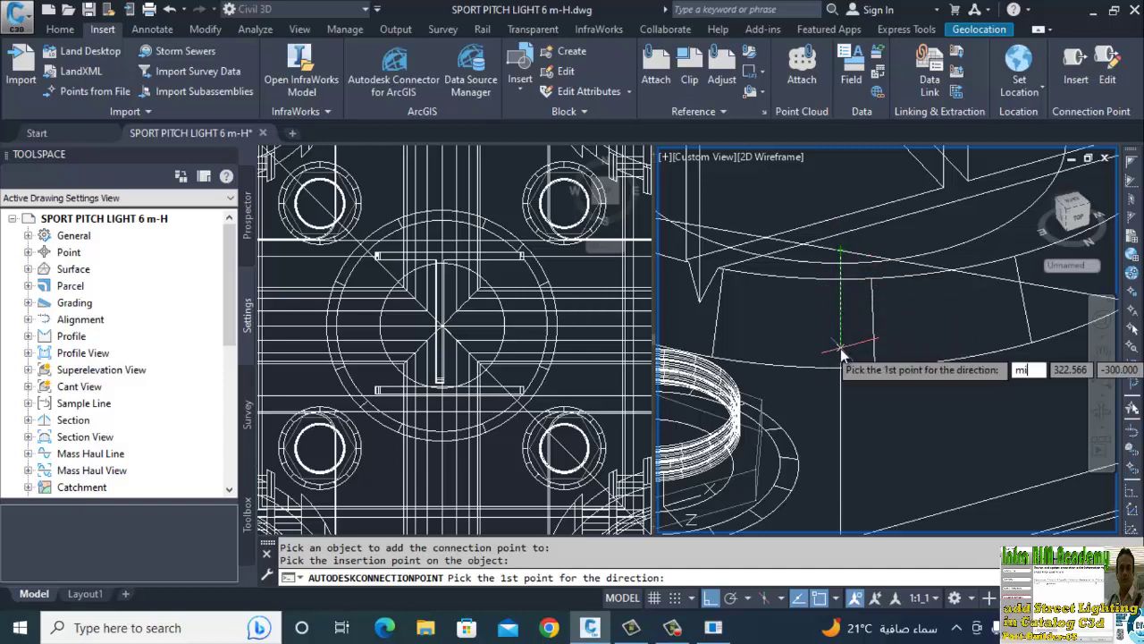
{"action": "type", "text": "d"}
{"action": "key", "text": "Return"}
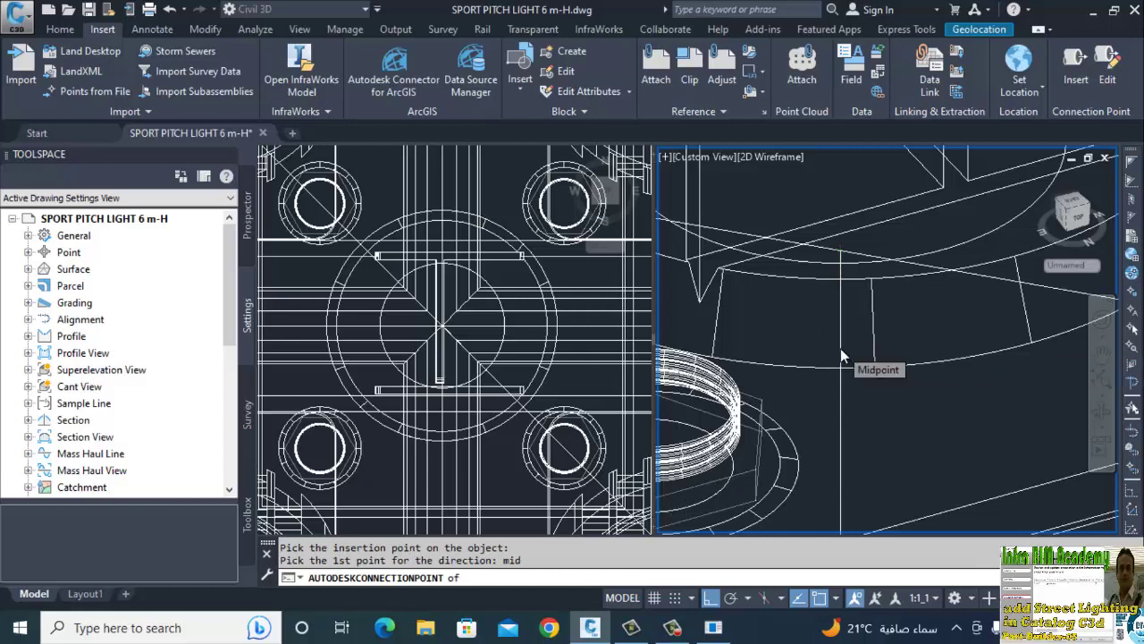
{"action": "scroll", "coordinate": [840, 353], "scroll_direction": "down", "scroll_amount": 3}
{"action": "left_click", "coordinate": [841, 352]}
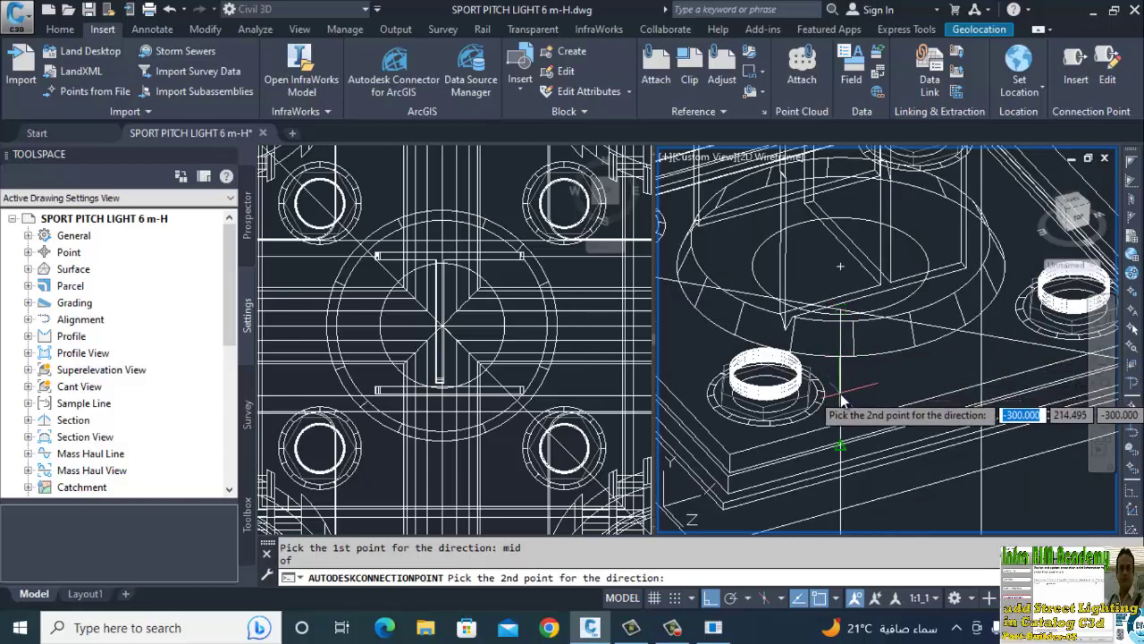
{"action": "left_click", "coordinate": [840, 393]}
{"action": "left_click", "coordinate": [874, 435]}
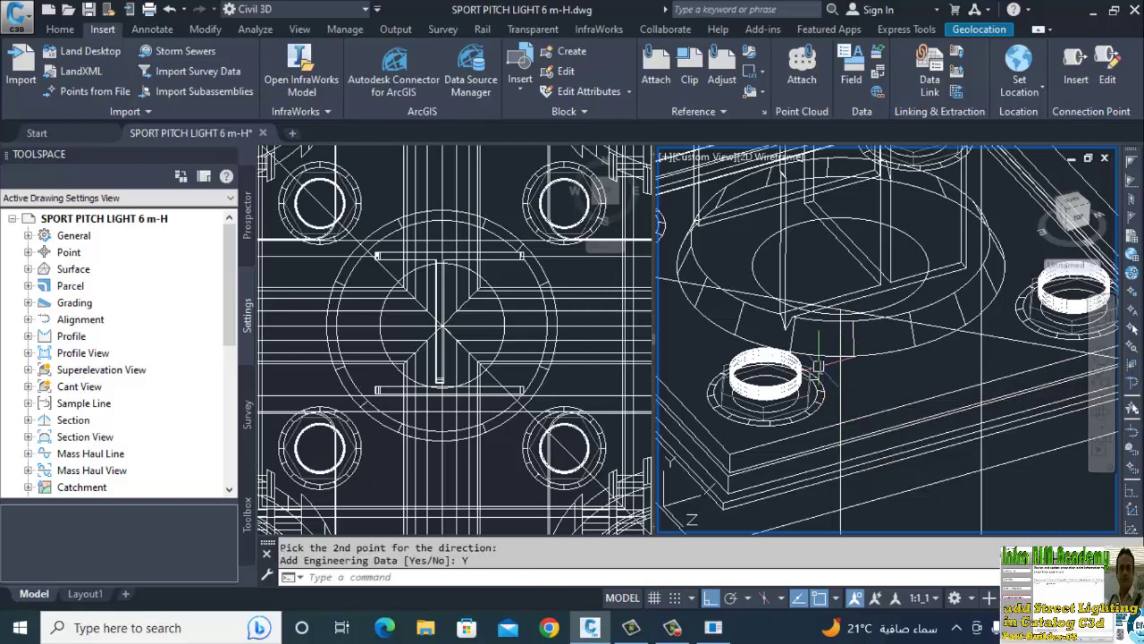
Step: Run PUBLISHPARTCONTENT and select the whole light pole model as the solid for publishing
{"action": "scroll", "coordinate": [851, 327], "scroll_direction": "down", "scroll_amount": 4}
{"action": "middle_click_drag", "start_coordinate": [884, 424], "coordinate": [906, 378]}
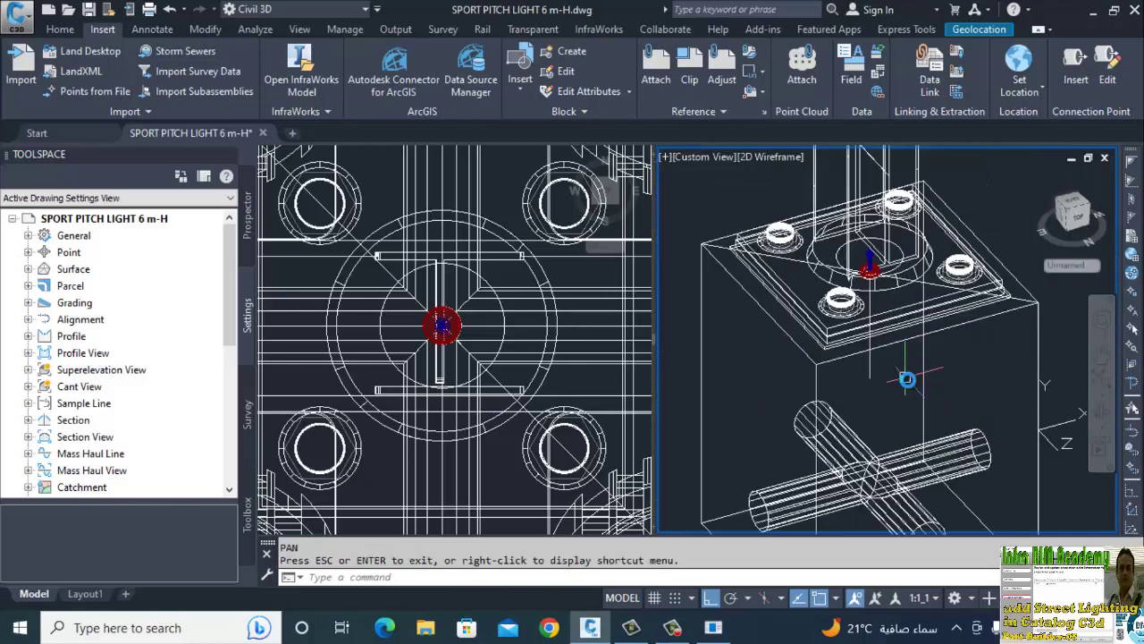
{"action": "scroll", "coordinate": [873, 288], "scroll_direction": "up", "scroll_amount": 3}
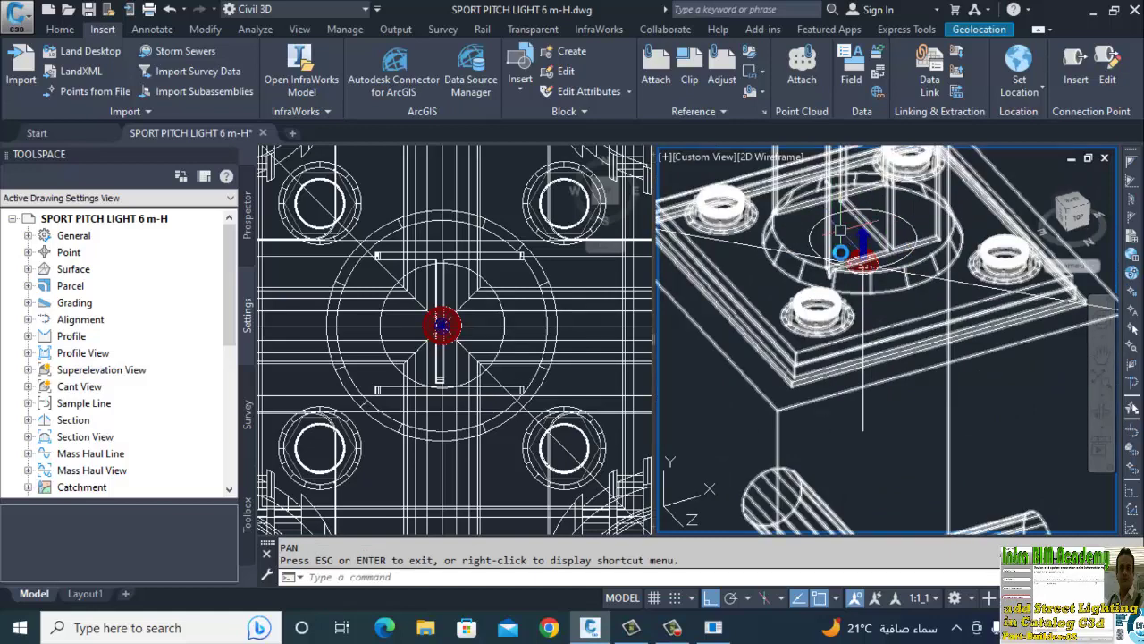
{"action": "scroll", "coordinate": [850, 268], "scroll_direction": "down", "scroll_amount": 5}
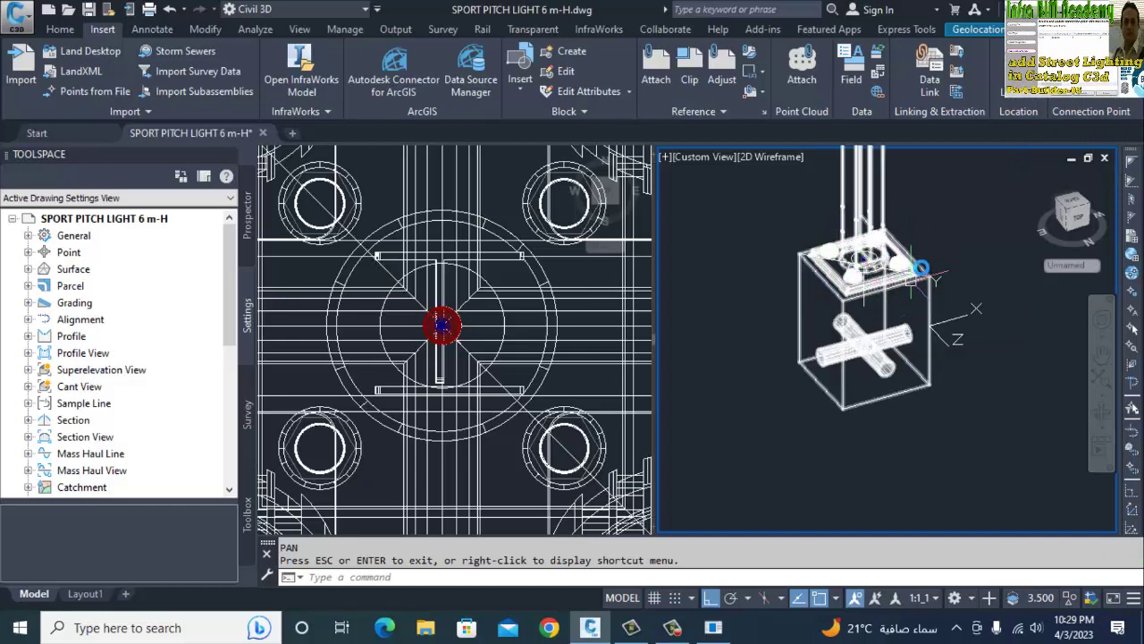
{"action": "scroll", "coordinate": [921, 268], "scroll_direction": "down", "scroll_amount": 5}
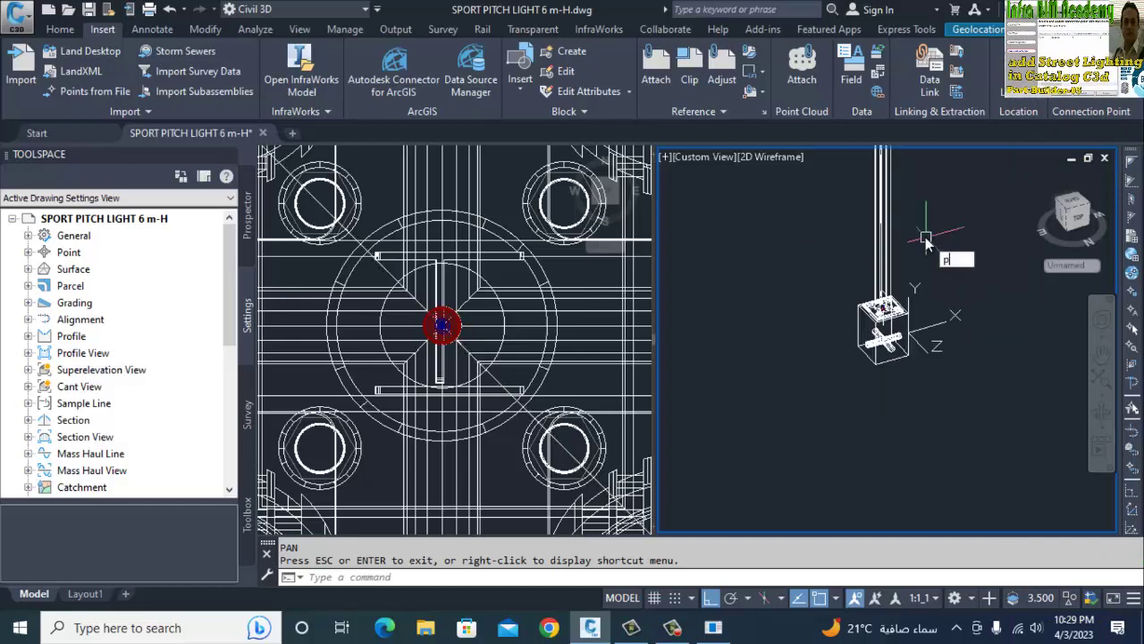
{"action": "left_click_drag", "start_coordinate": [926, 243], "coordinate": [903, 377]}
{"action": "type", "text": "P"}
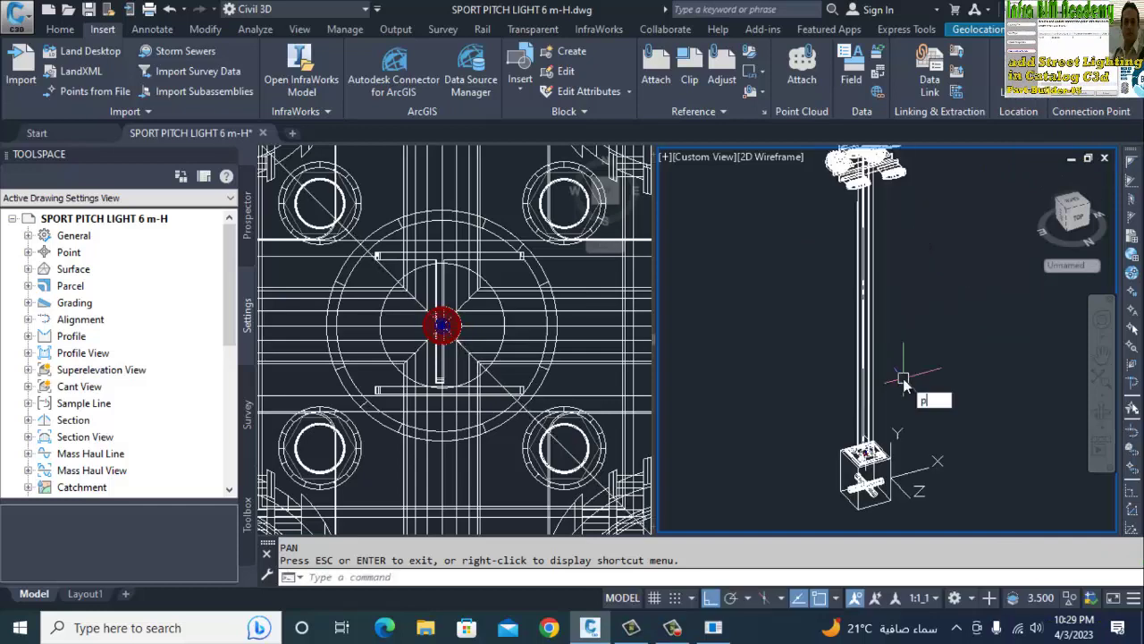
{"action": "type", "text": "UBLI"}
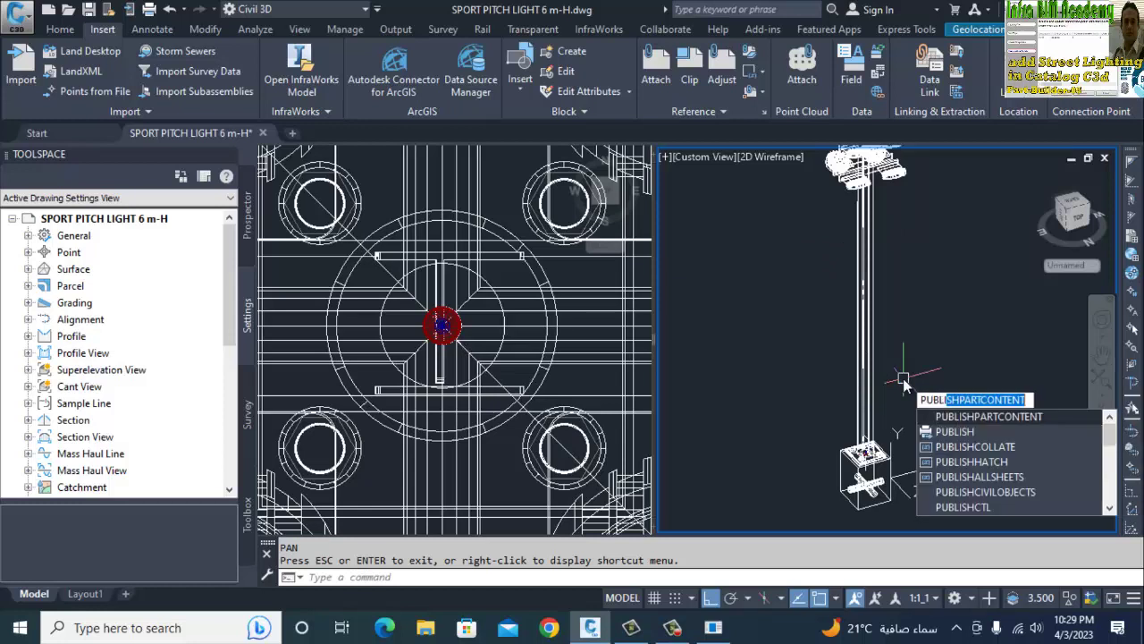
{"action": "left_click", "coordinate": [960, 418]}
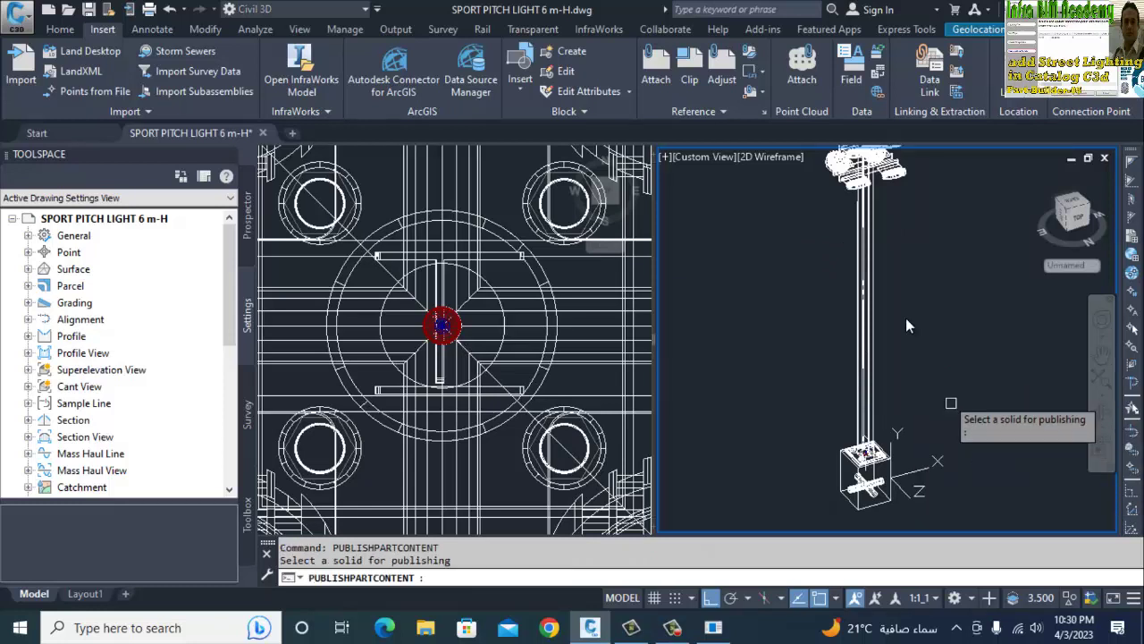
{"action": "left_click", "coordinate": [857, 423]}
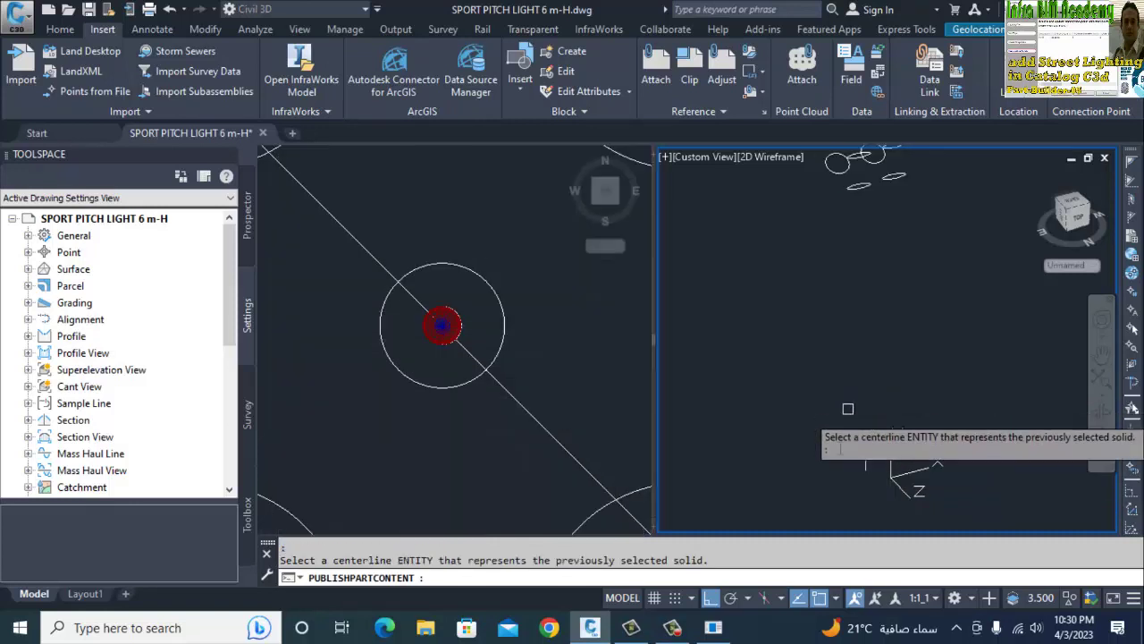
Step: Use the vertical polyline as the solid's centreline, with Millimeters as the measuring unit and Hydrant as the part type
{"action": "left_click", "coordinate": [872, 476]}
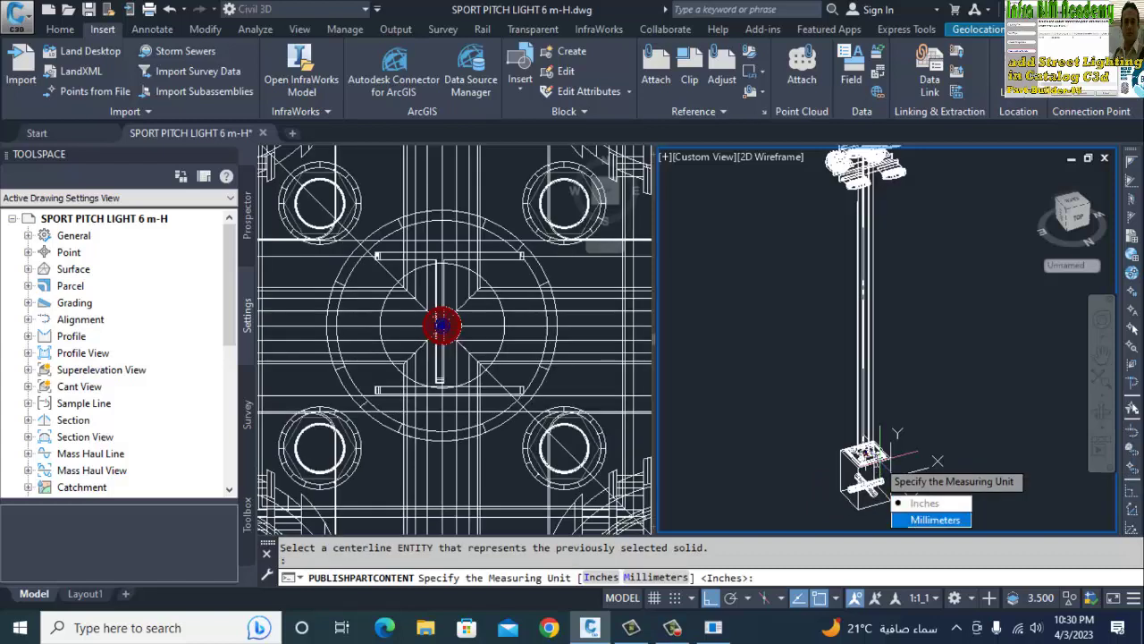
{"action": "left_click", "coordinate": [934, 519]}
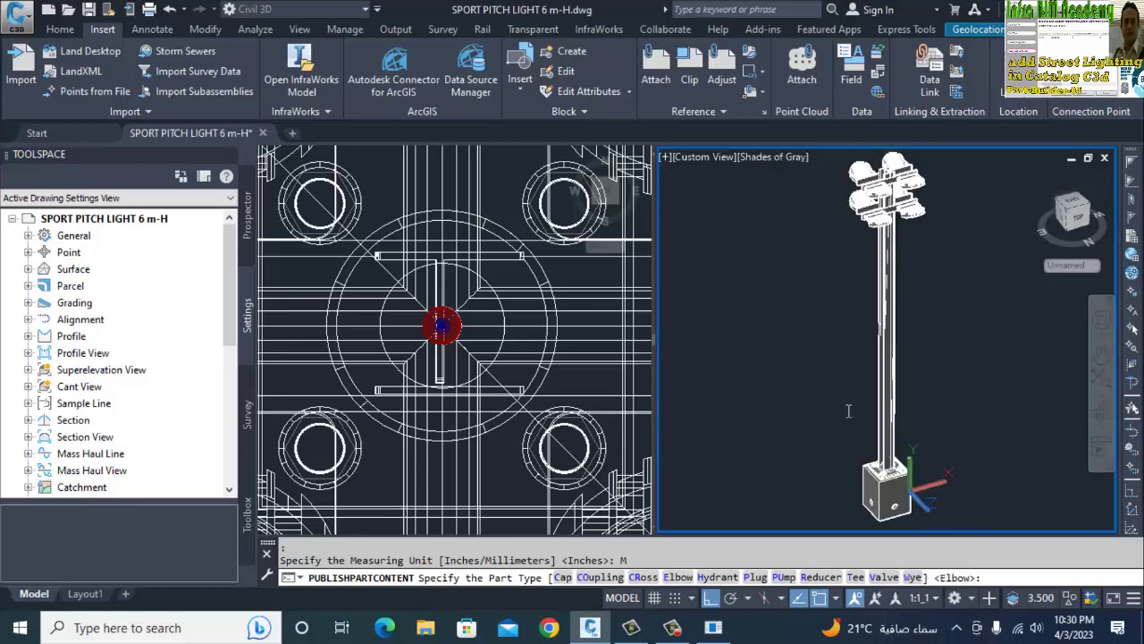
{"action": "type", "text": "H"}
{"action": "key", "text": "Return"}
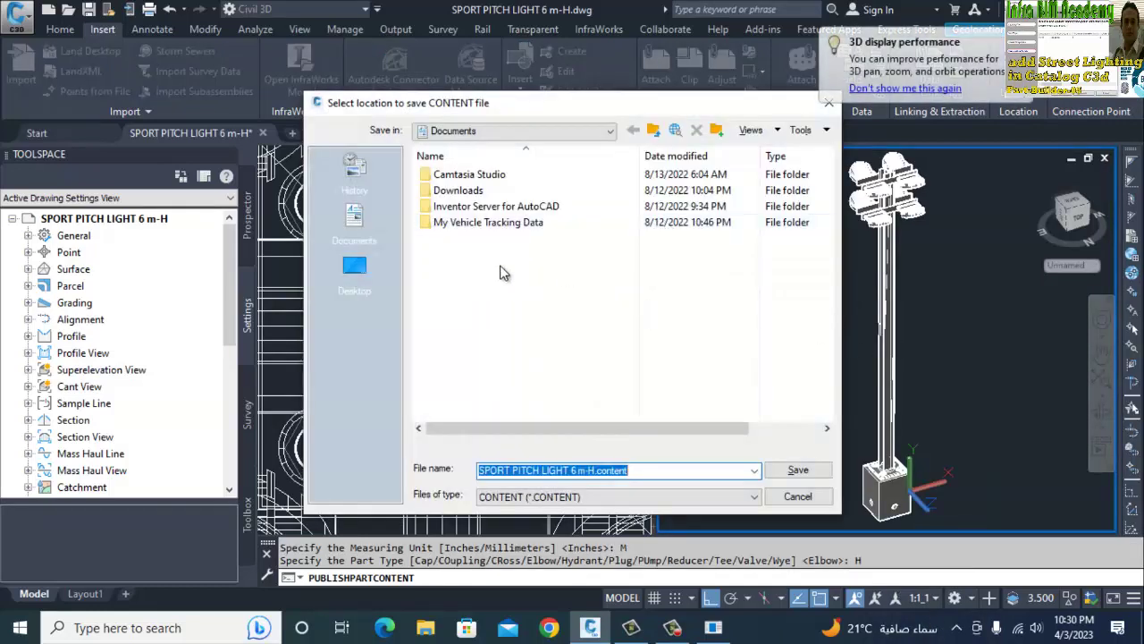
Step: Save the content file as SPORT PITCH LIGHT 6 m-H.content in the custom catalog folder on the Desktop
{"action": "left_click", "coordinate": [555, 130]}
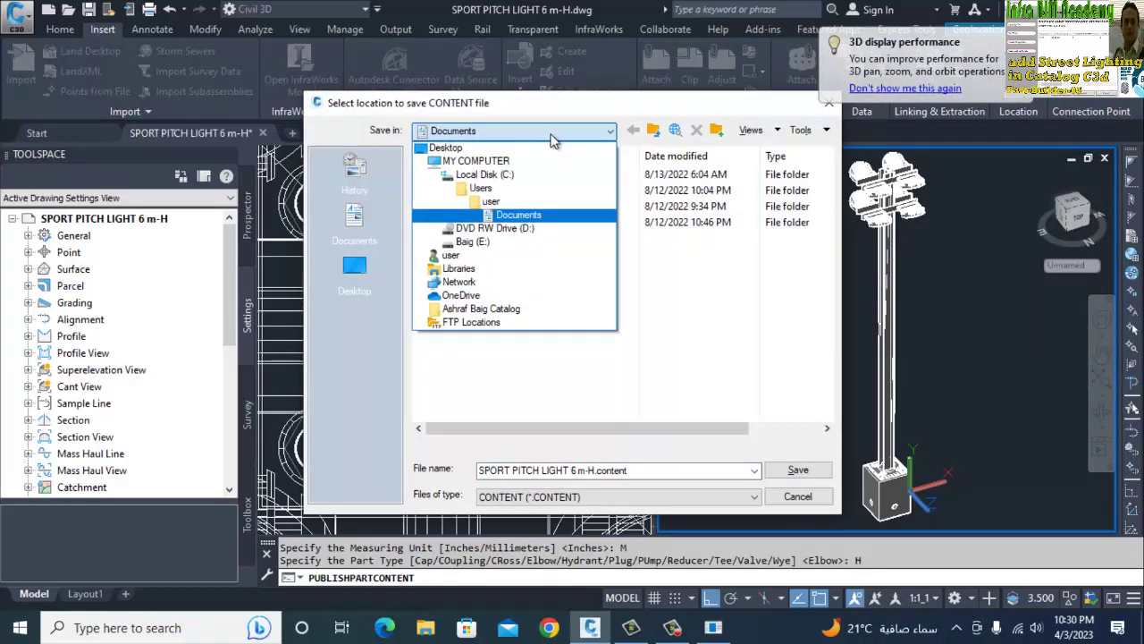
{"action": "left_click", "coordinate": [427, 149]}
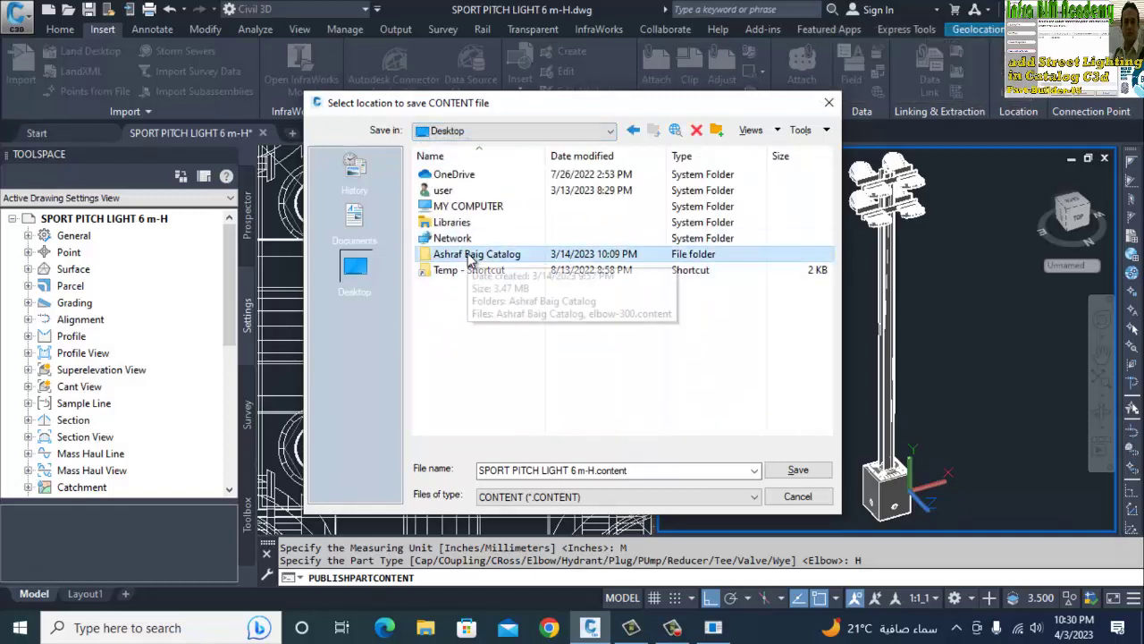
{"action": "double_click", "coordinate": [493, 256]}
{"action": "left_click", "coordinate": [651, 471]}
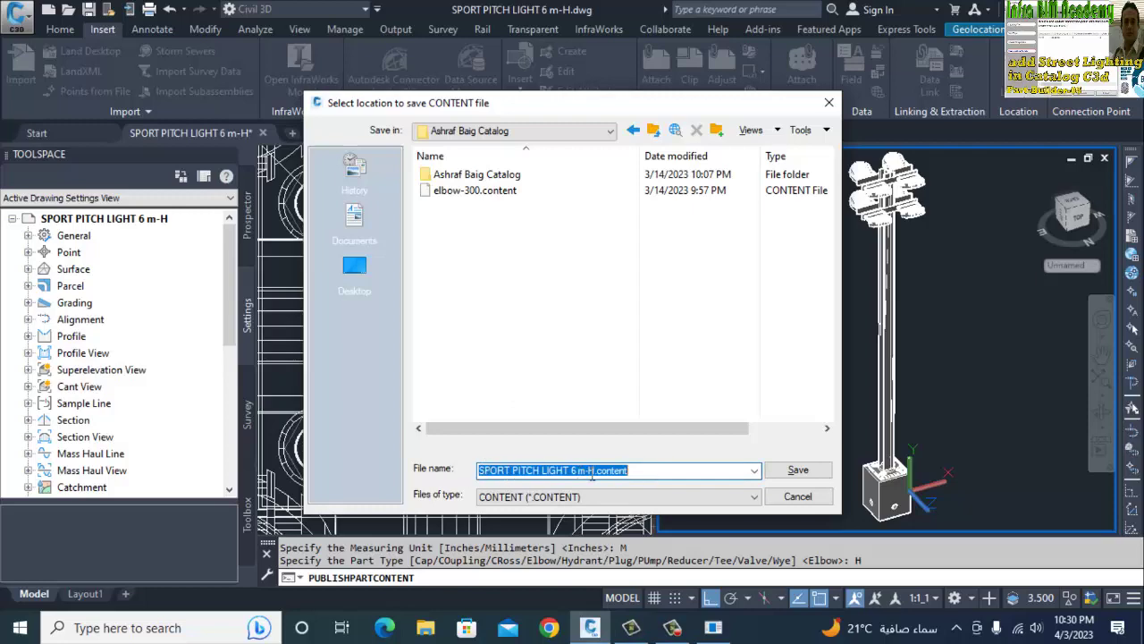
{"action": "left_click", "coordinate": [798, 471]}
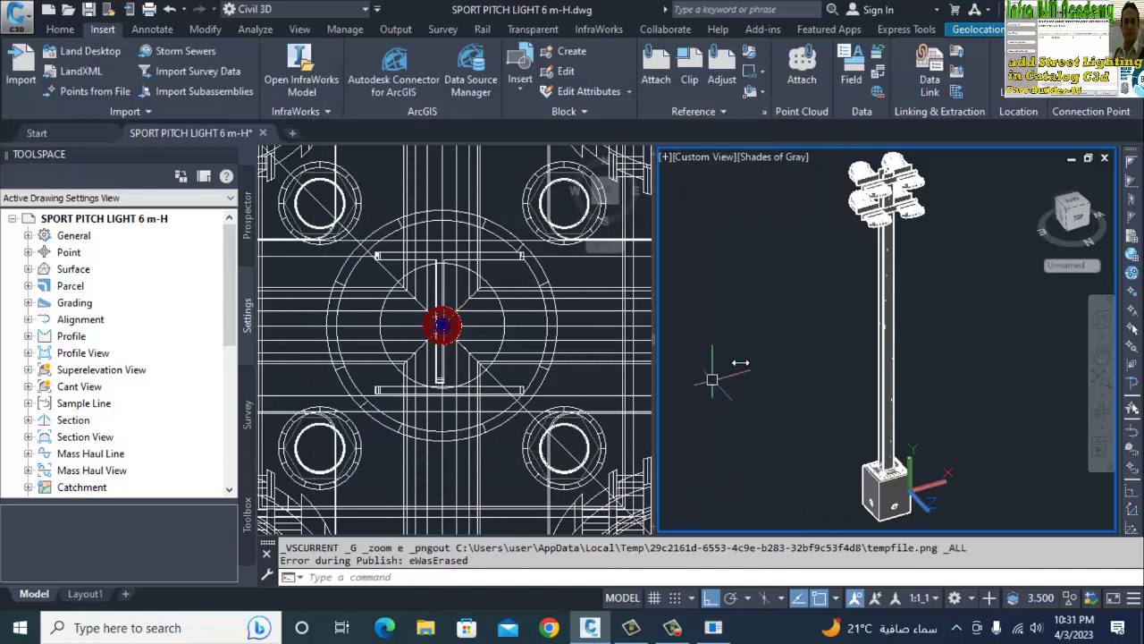
Step: Save the sport pitch light drawing and minimise the Civil 3D window
{"action": "left_click", "coordinate": [712, 379]}
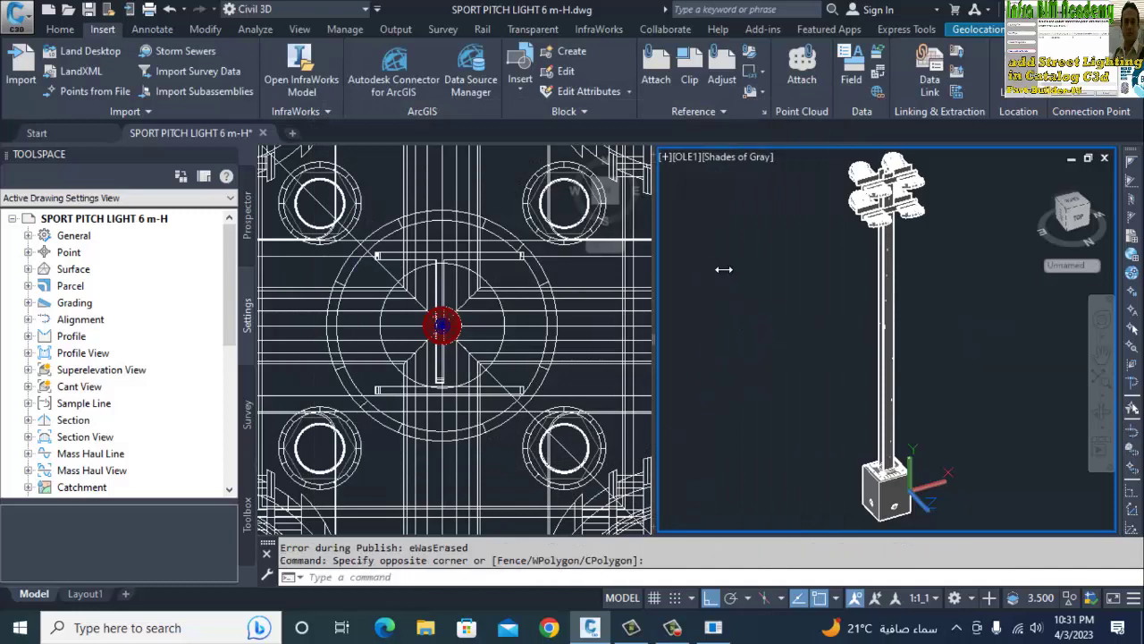
{"action": "key", "text": "ctrl+s"}
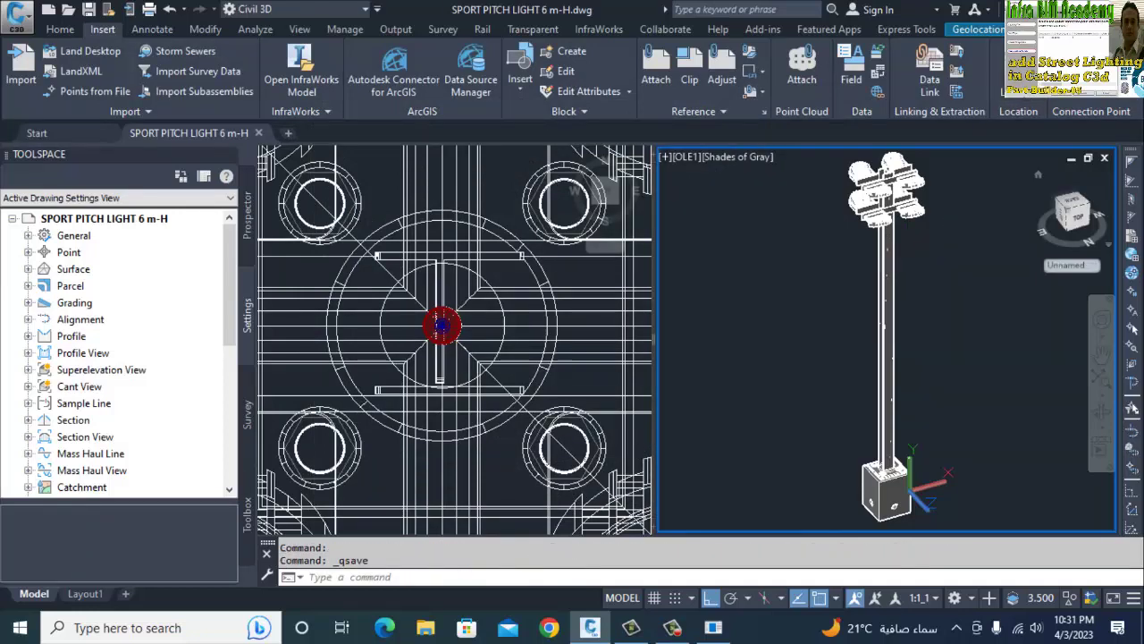
{"action": "left_click", "coordinate": [1048, 9]}
Step: Launch Content Catalog Editor and open the existing .sqlite catalog from the custom catalog folder on the Desktop
{"action": "left_click", "coordinate": [135, 626]}
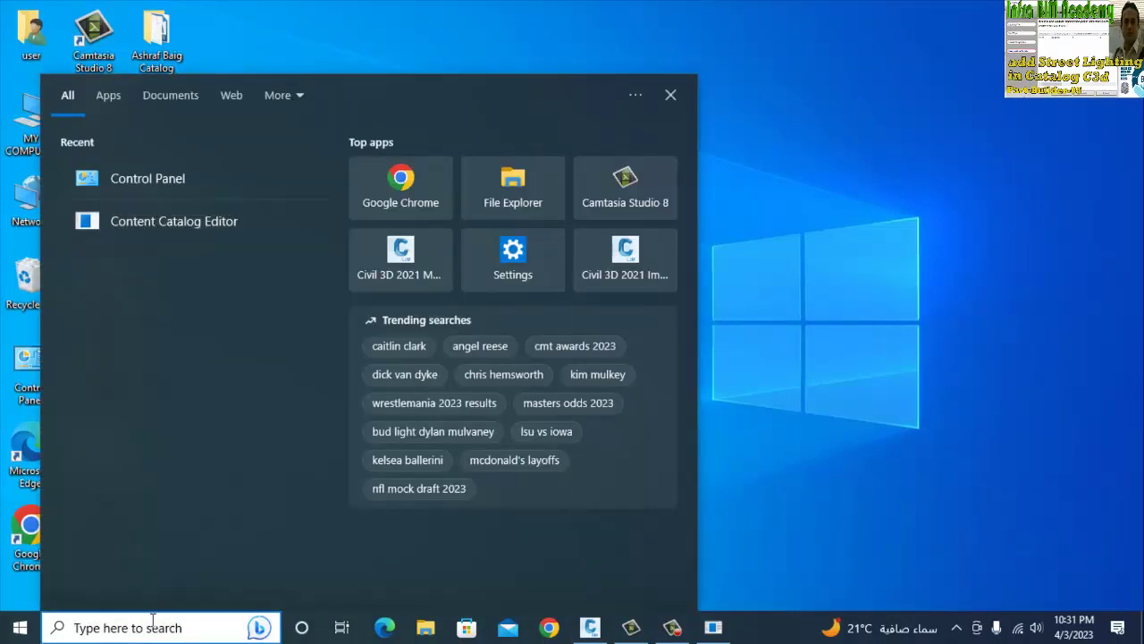
{"action": "left_click", "coordinate": [219, 226]}
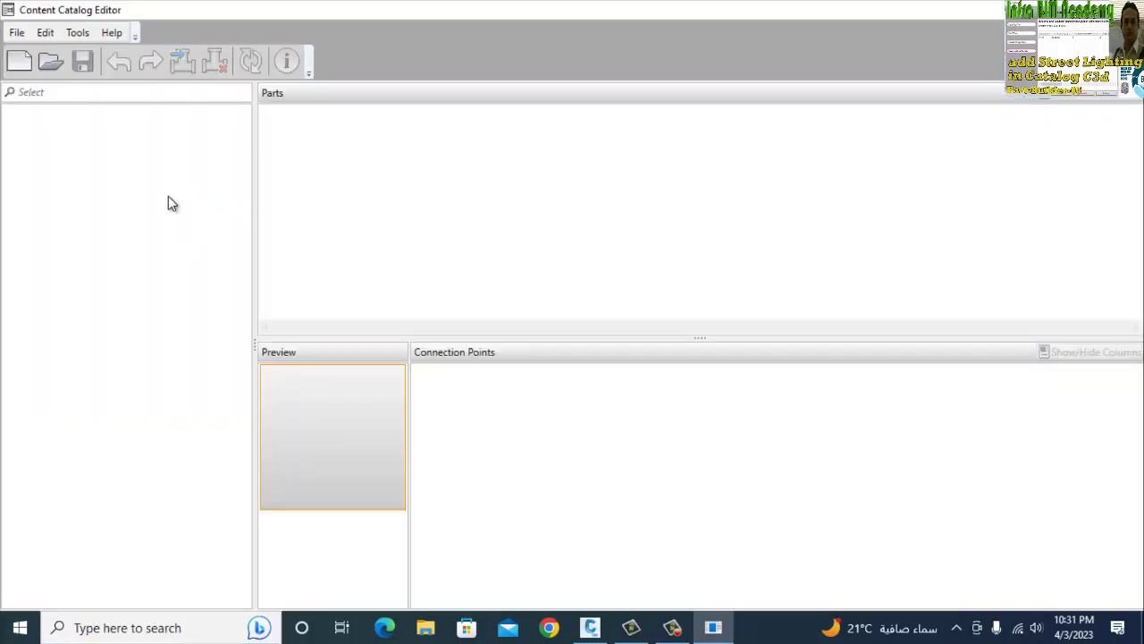
{"action": "key", "text": "ctrl+o"}
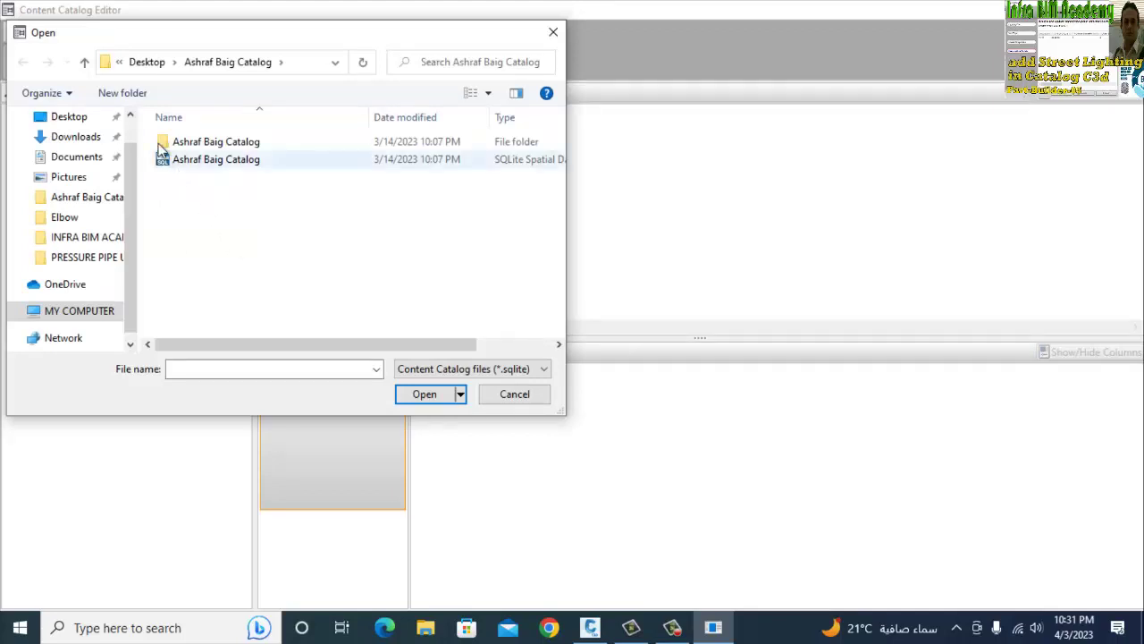
{"action": "left_click", "coordinate": [203, 162]}
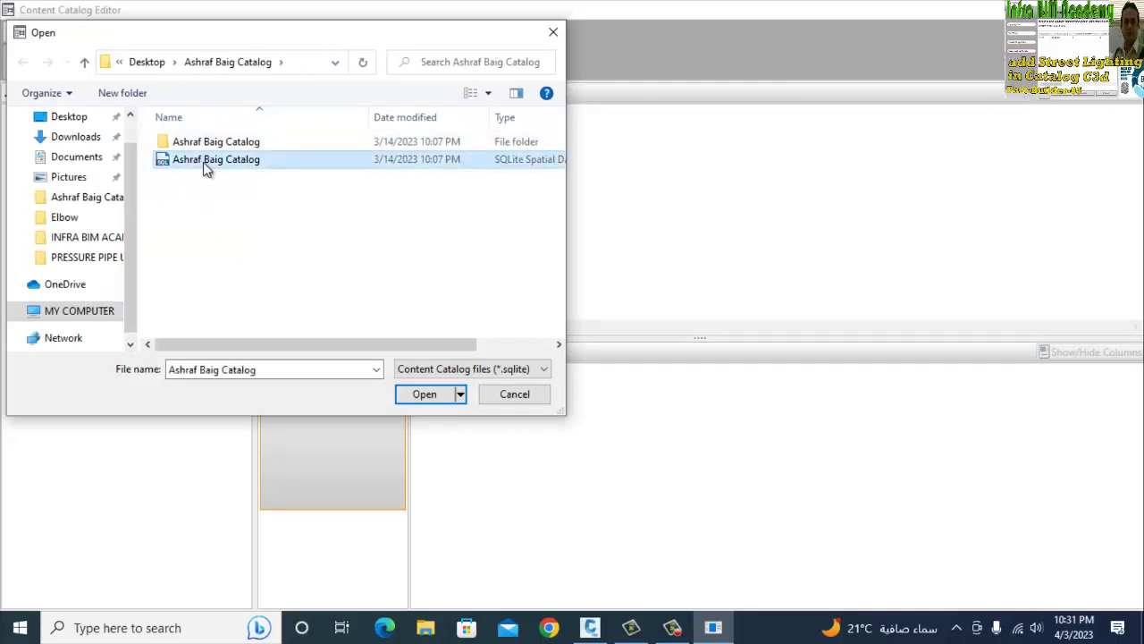
{"action": "double_click", "coordinate": [188, 167]}
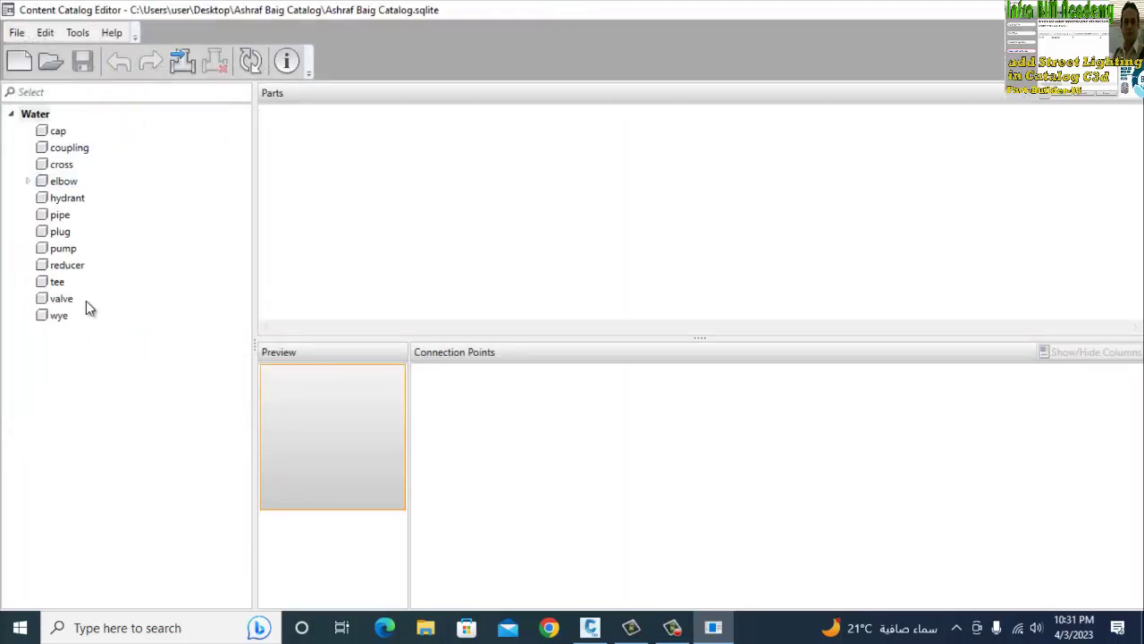
Step: Look at the Elbow 300 dia part family under elbow and collapse the category again
{"action": "left_click", "coordinate": [27, 181]}
{"action": "left_click", "coordinate": [87, 198]}
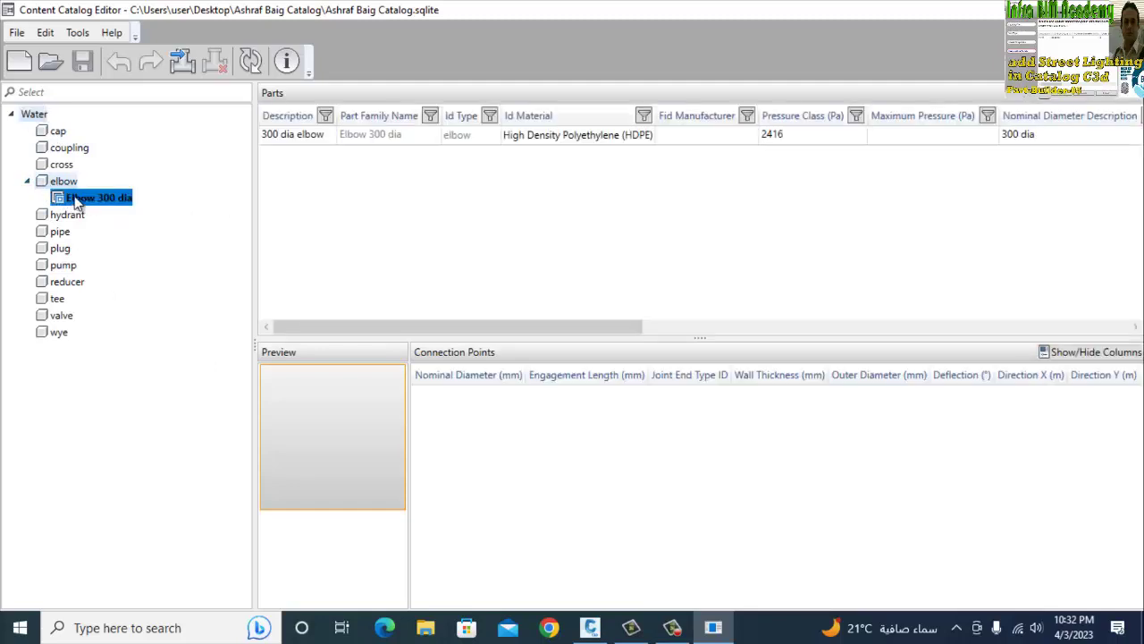
{"action": "left_click", "coordinate": [28, 180]}
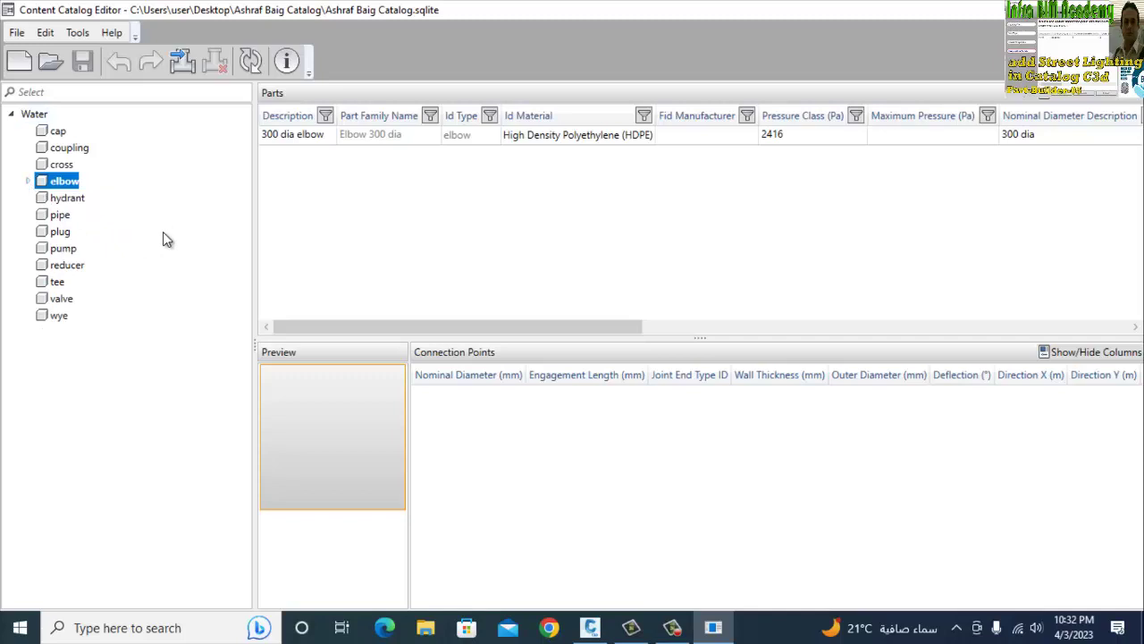
Step: Start importing a part into the catalog from the SPORT PITCH LIGHT 6 m-H.content file
{"action": "left_click", "coordinate": [182, 62]}
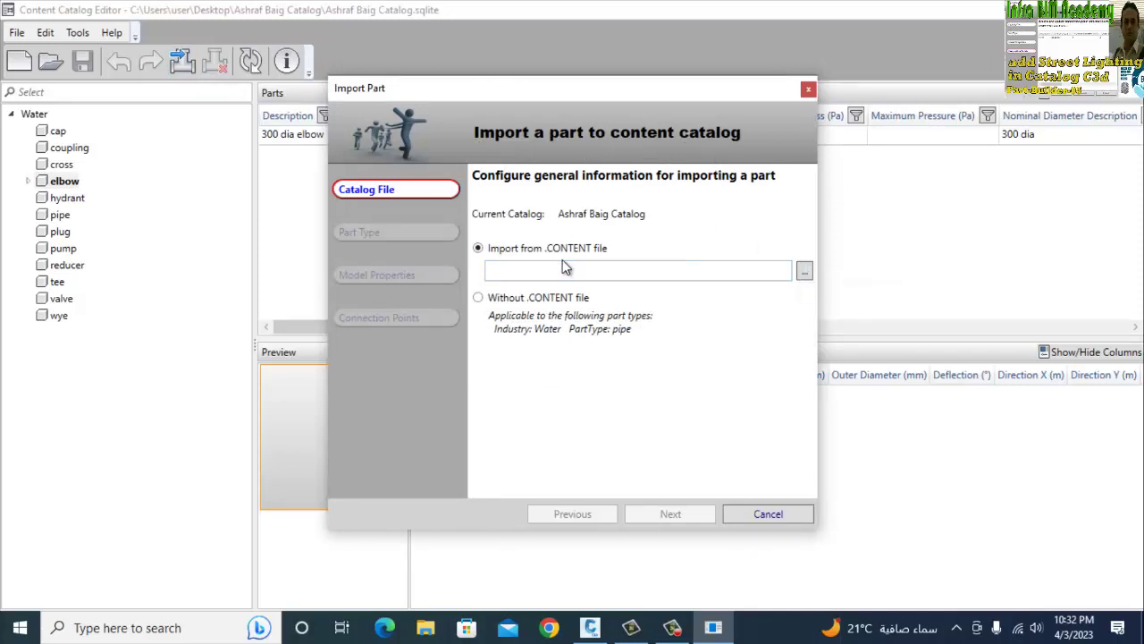
{"action": "left_click", "coordinate": [806, 272]}
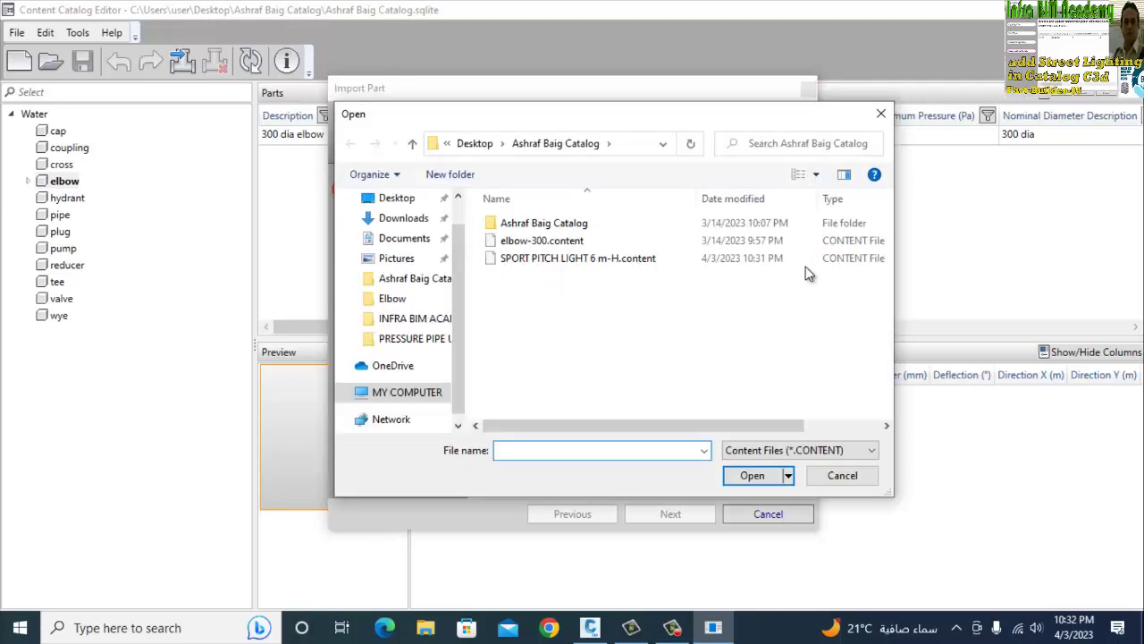
{"action": "left_click", "coordinate": [542, 258]}
{"action": "double_click", "coordinate": [543, 258]}
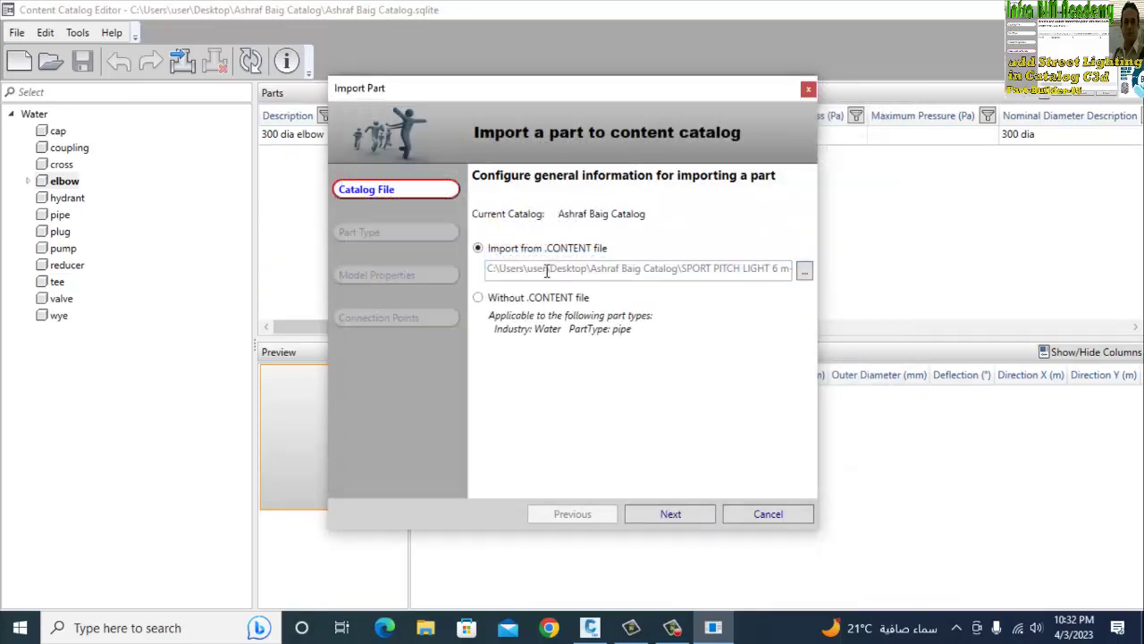
{"action": "left_click", "coordinate": [670, 514]}
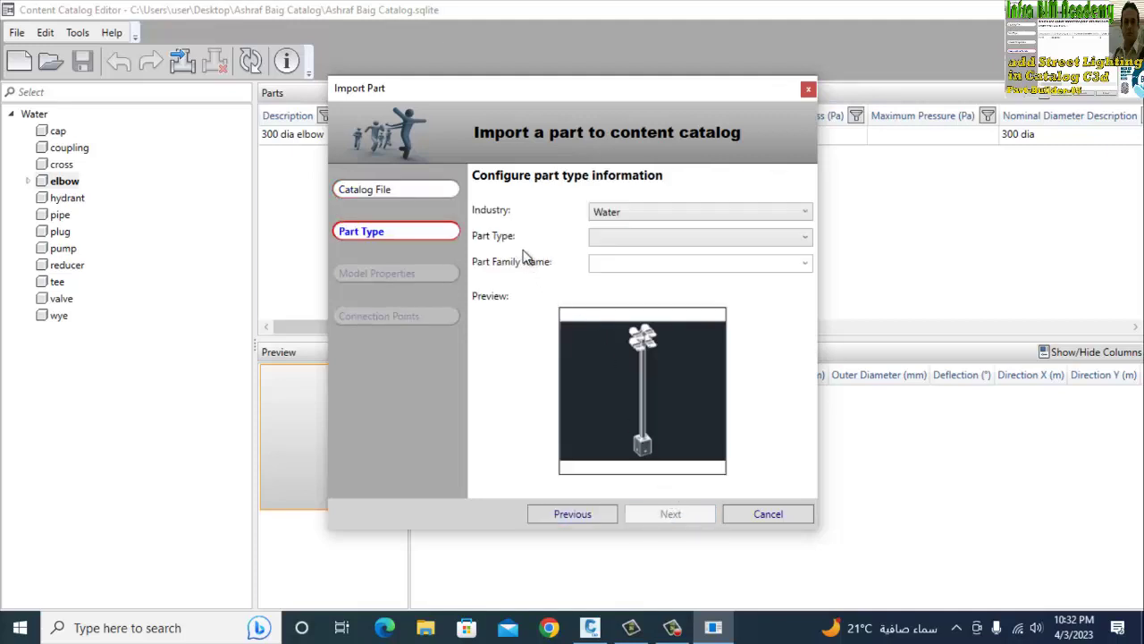
Step: Set the imported part's type to hydrant and its part family name to Street Lighting
{"action": "left_click", "coordinate": [611, 240]}
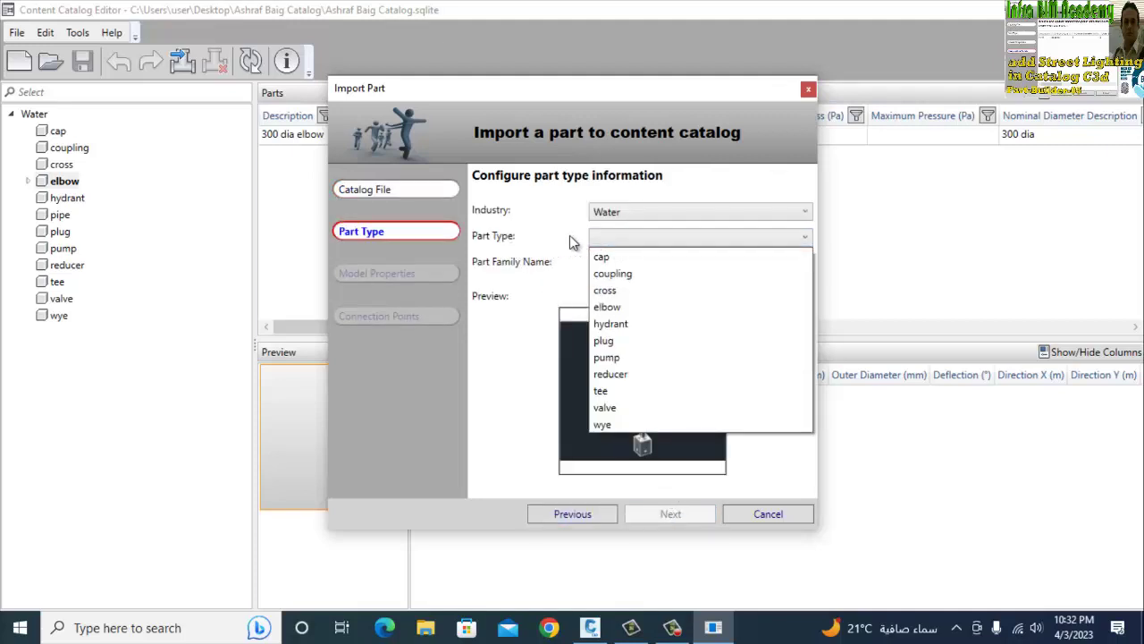
{"action": "left_click", "coordinate": [615, 327]}
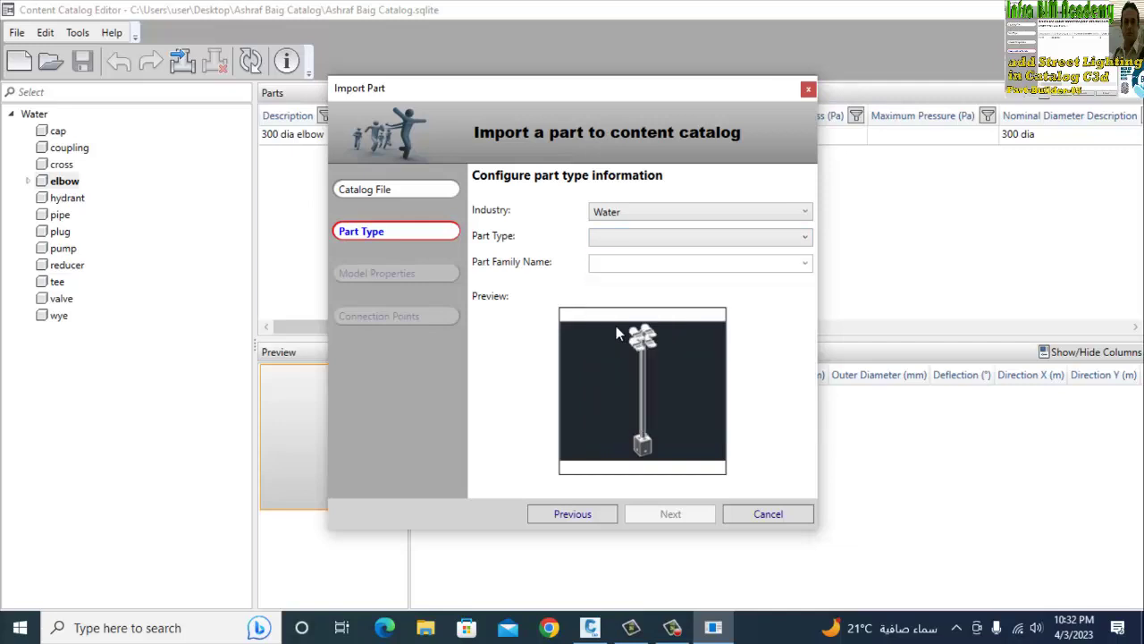
{"action": "left_click", "coordinate": [658, 262]}
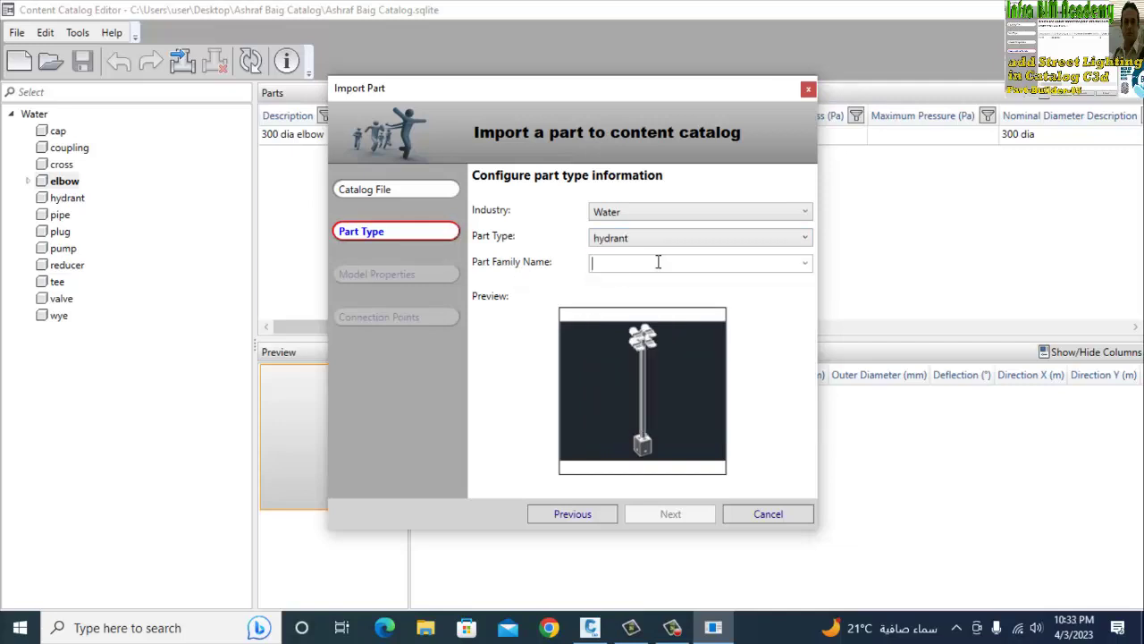
{"action": "type", "text": "Street Lighting"}
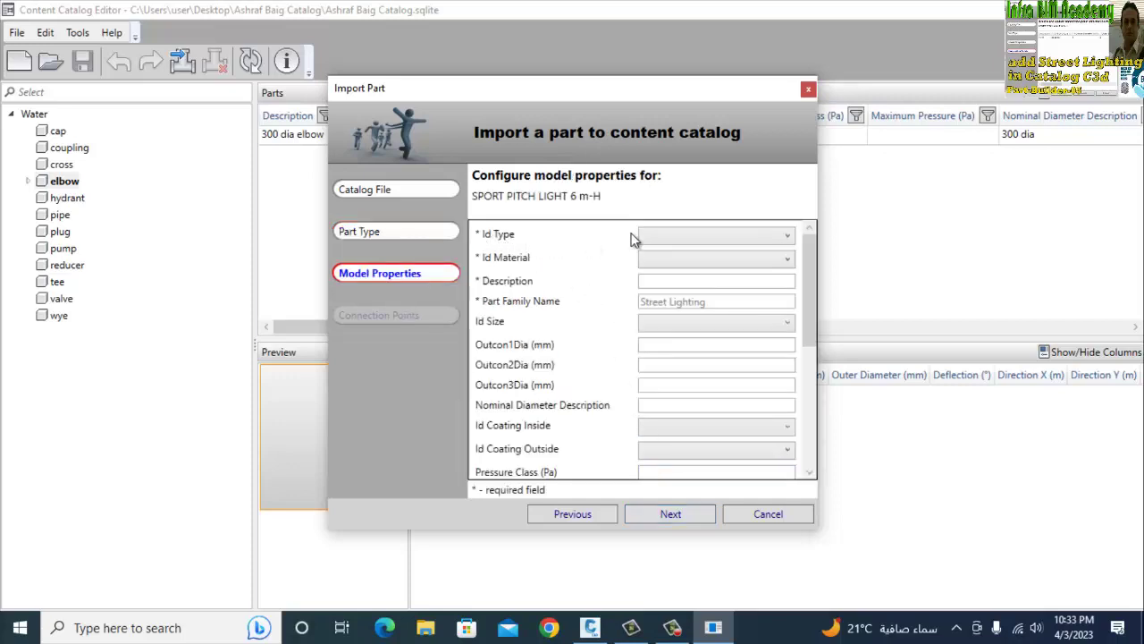
Step: Set the part's Id Type to other and its Id Material to steel in the model properties
{"action": "left_click", "coordinate": [683, 241]}
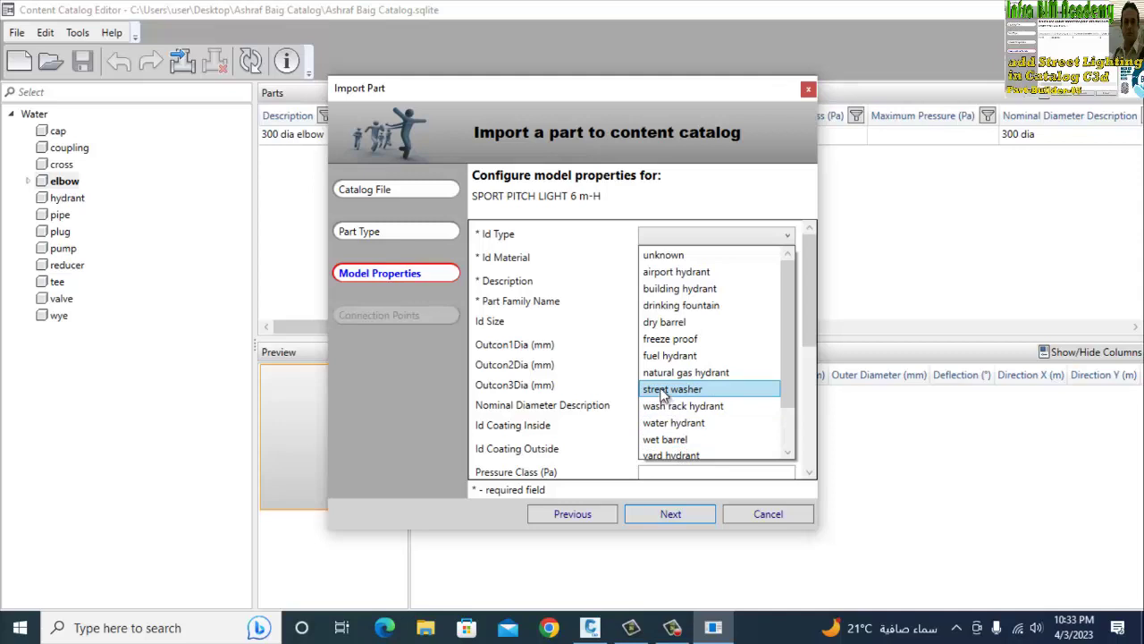
{"action": "scroll", "coordinate": [680, 427], "scroll_direction": "down", "scroll_amount": 1}
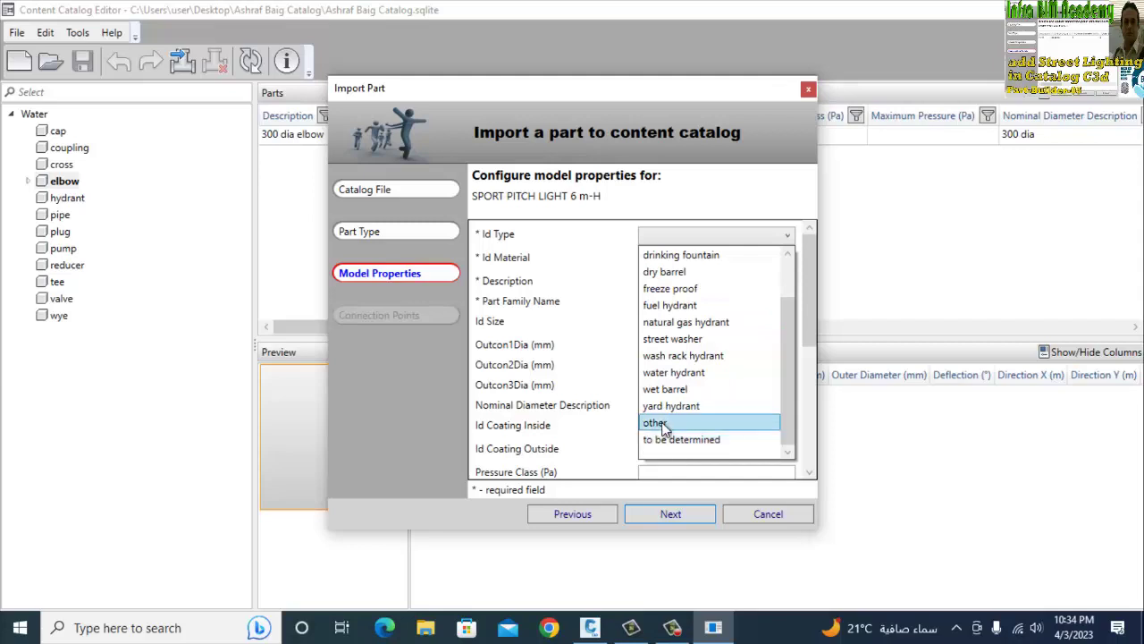
{"action": "left_click", "coordinate": [664, 423]}
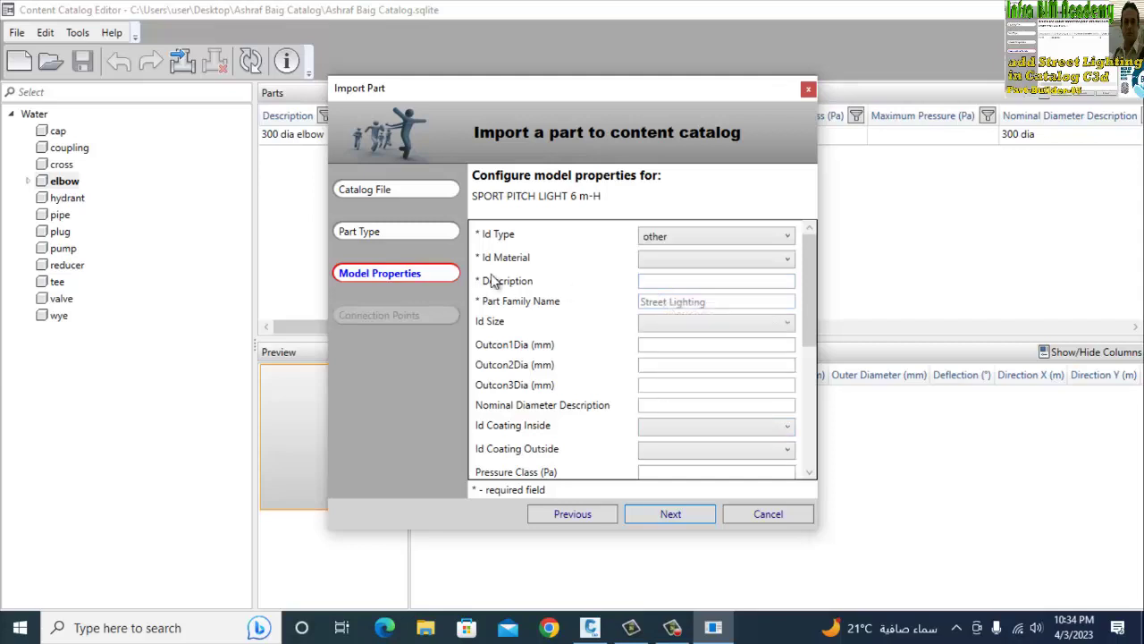
{"action": "left_click", "coordinate": [666, 268]}
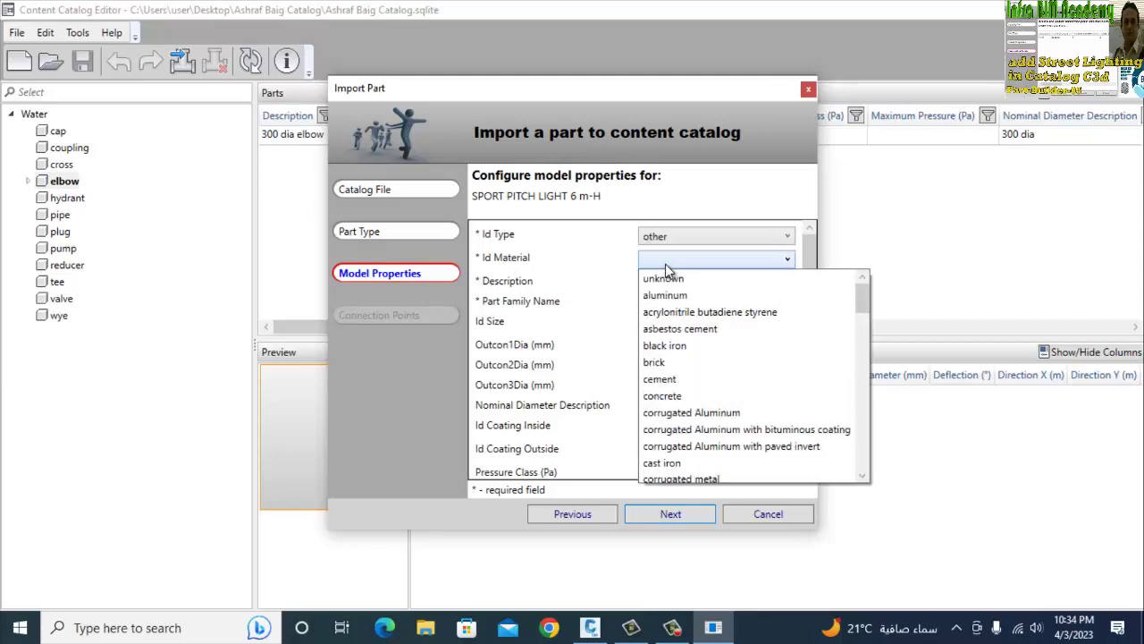
{"action": "type", "text": "st"}
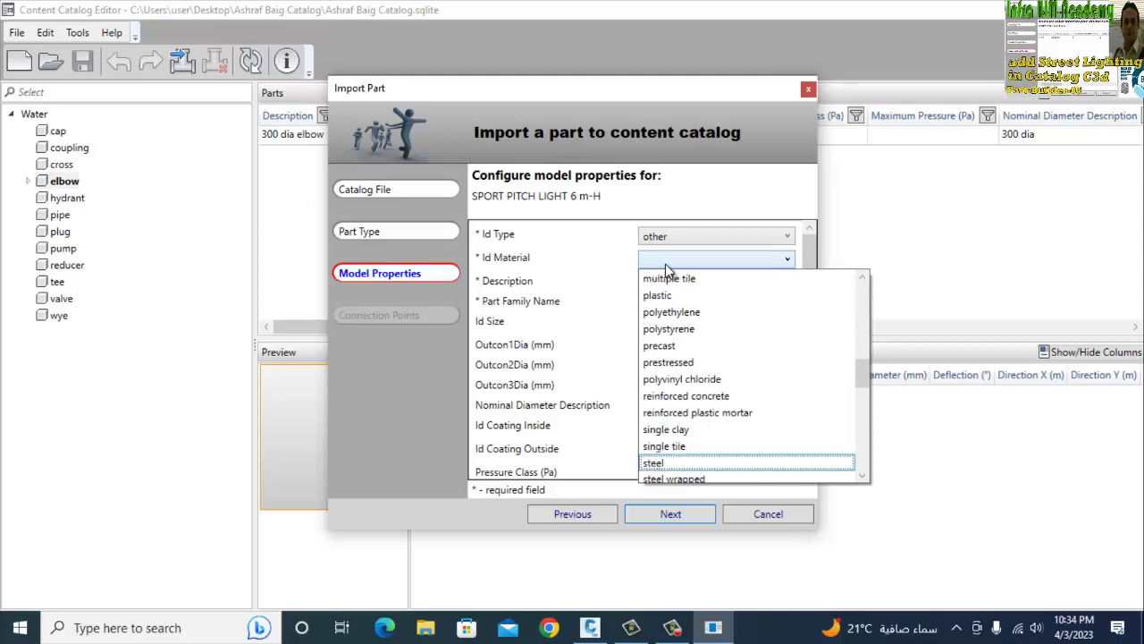
{"action": "key", "text": "Return"}
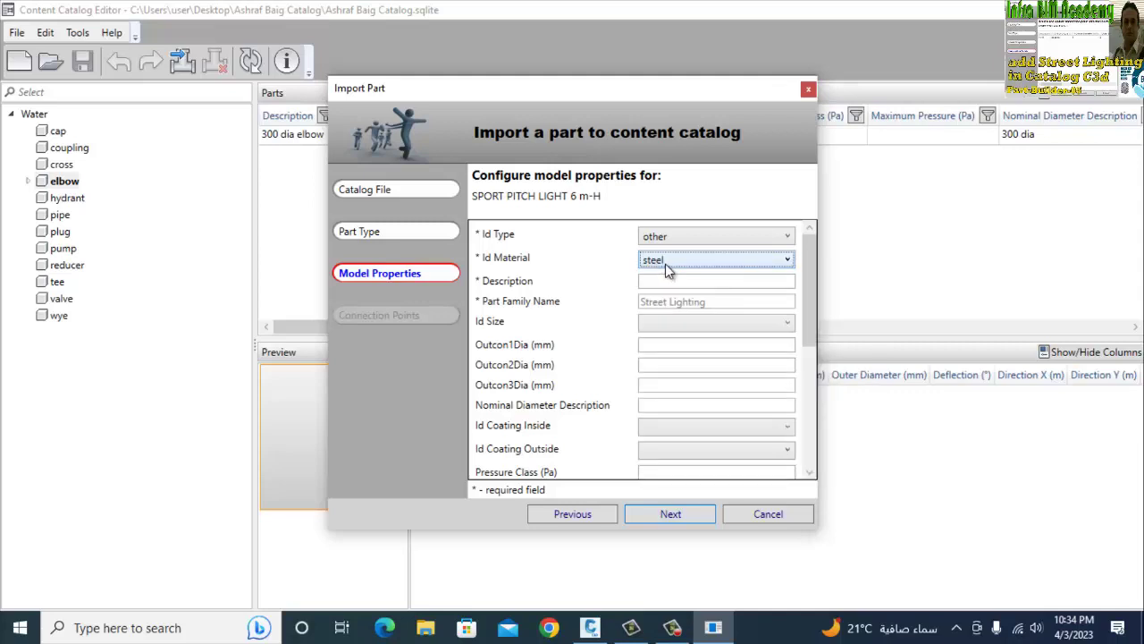
Step: Enter Street Light 6 Arm as the part description and finish the import, keeping the proposed connection point data
{"action": "left_click", "coordinate": [681, 281]}
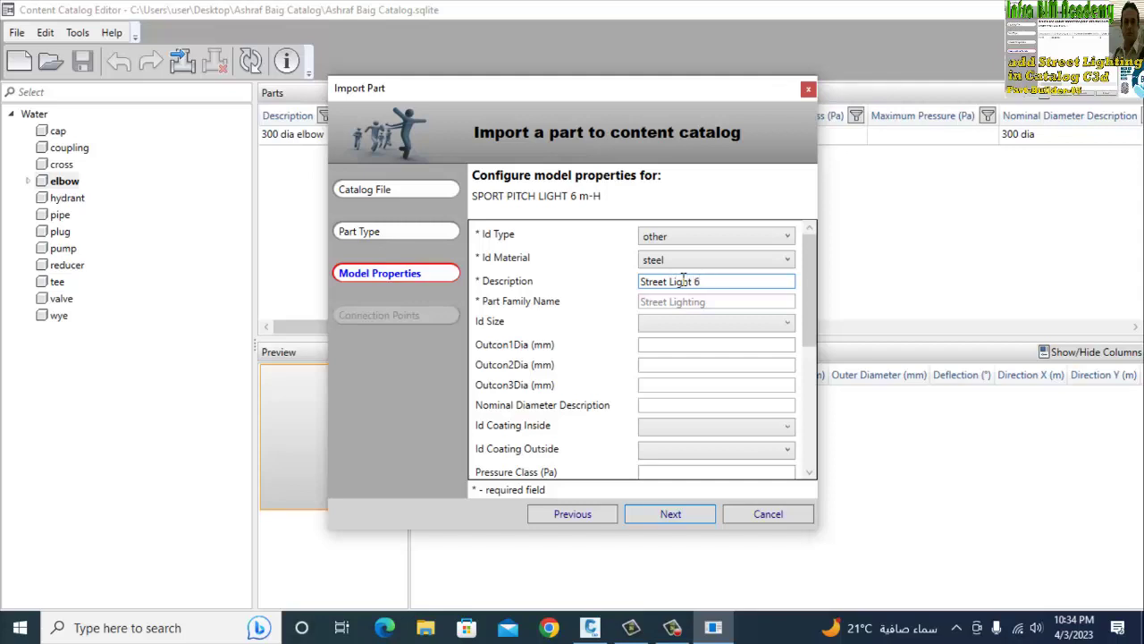
{"action": "type", "text": "m"}
{"action": "left_click", "coordinate": [673, 517]}
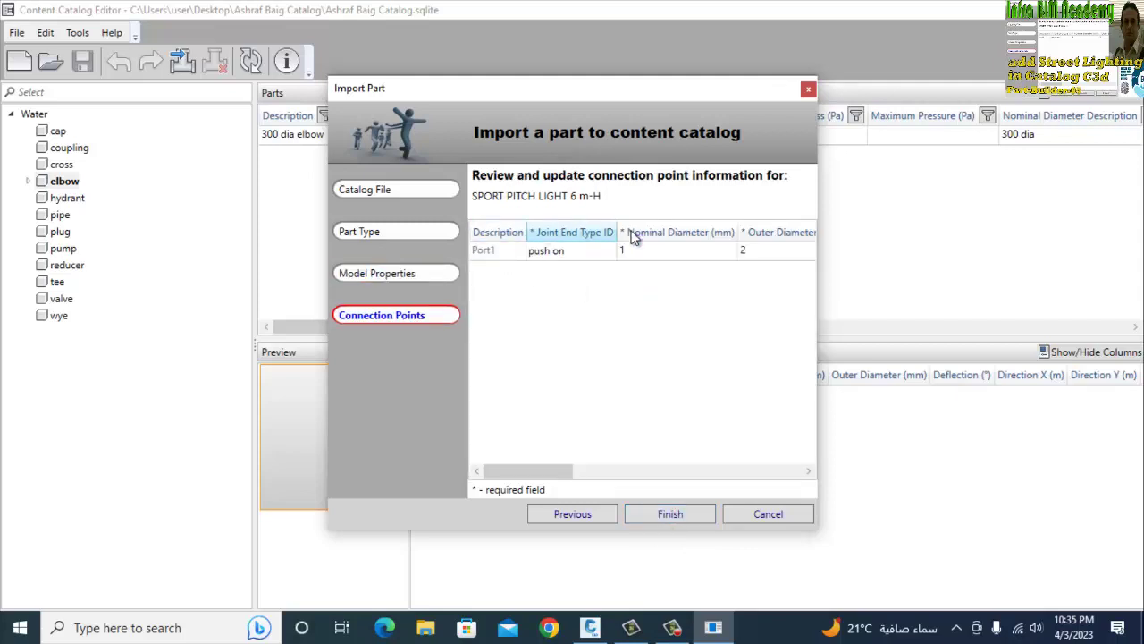
{"action": "left_click", "coordinate": [670, 514]}
Step: Set the Street Light 6 Arm connection point's nominal diameter to 600 mm and engagement length to 500 mm
{"action": "left_click", "coordinate": [325, 139]}
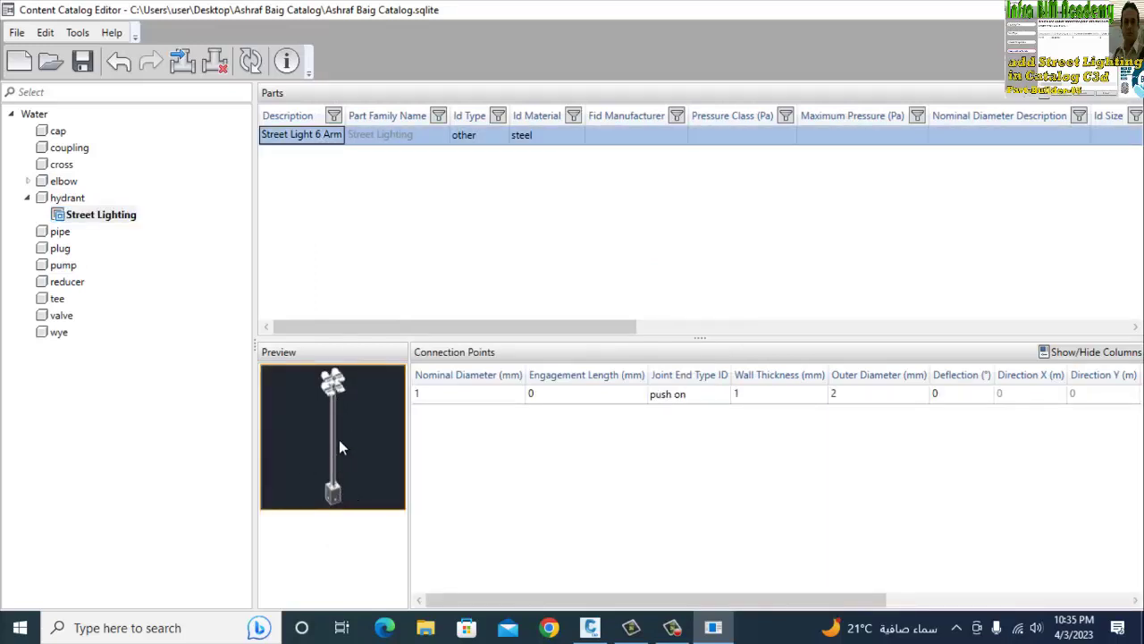
{"action": "left_click", "coordinate": [453, 397]}
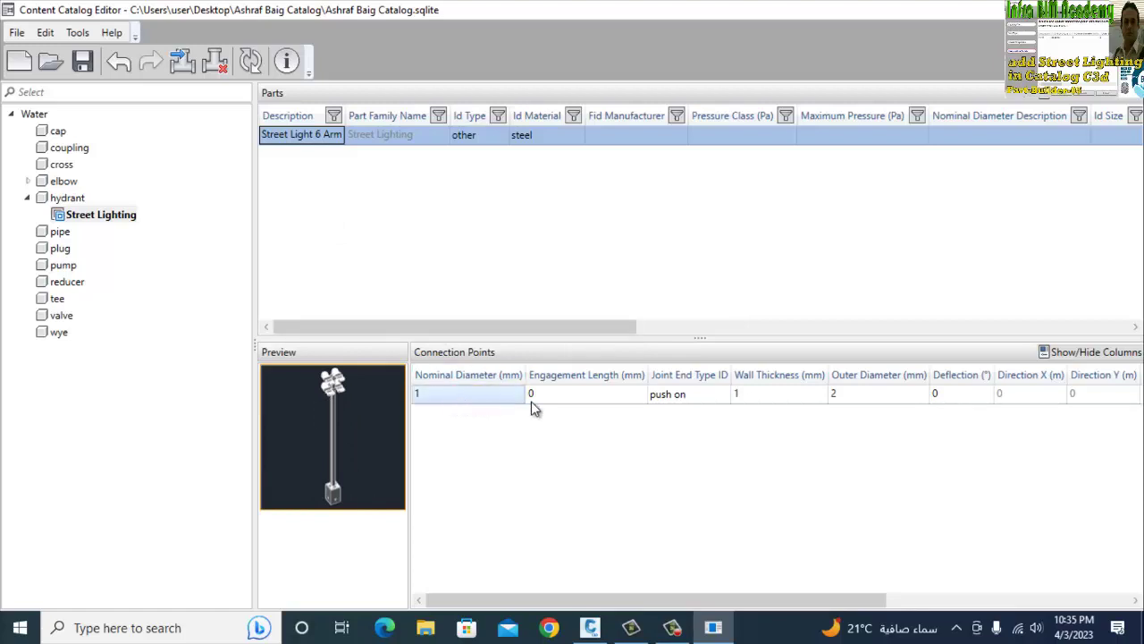
{"action": "left_click", "coordinate": [486, 393]}
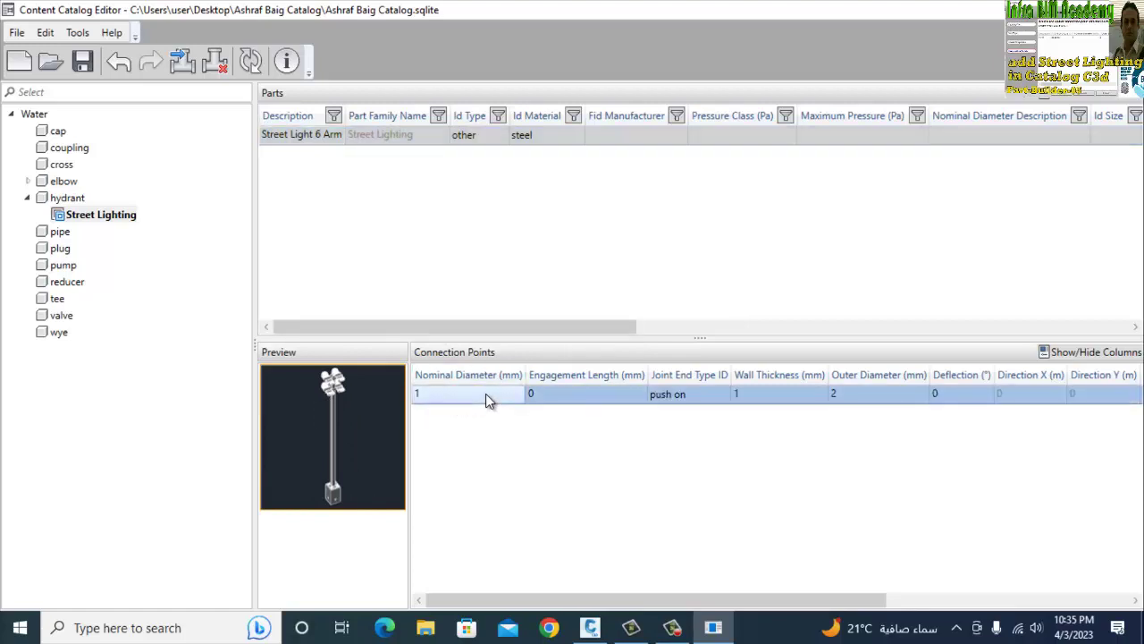
{"action": "left_click", "coordinate": [485, 394]}
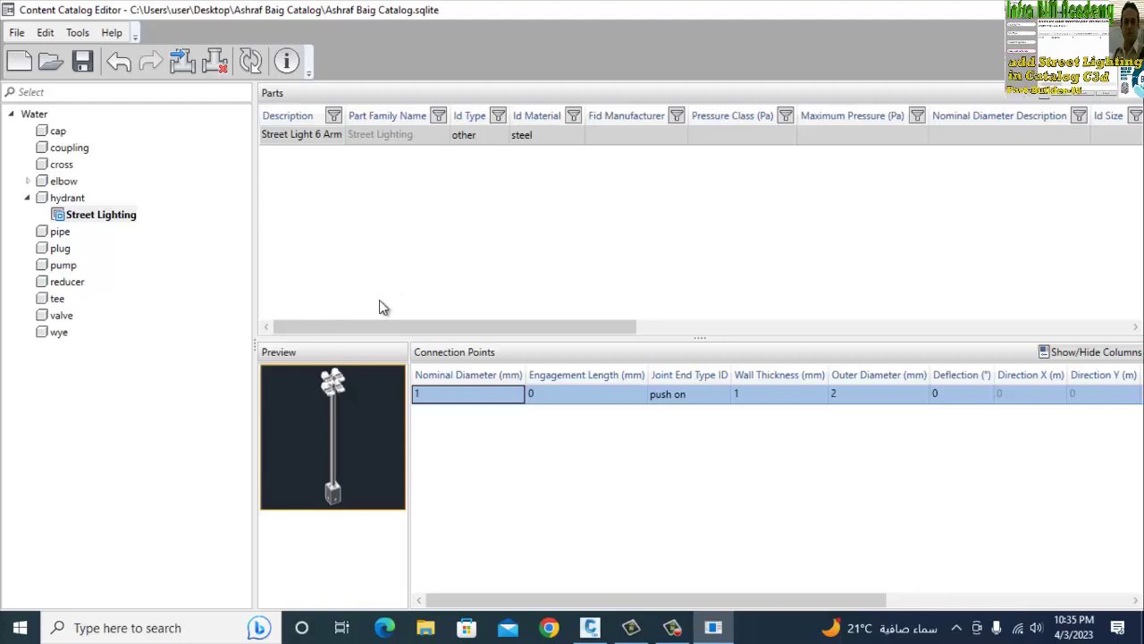
{"action": "left_click", "coordinate": [477, 393]}
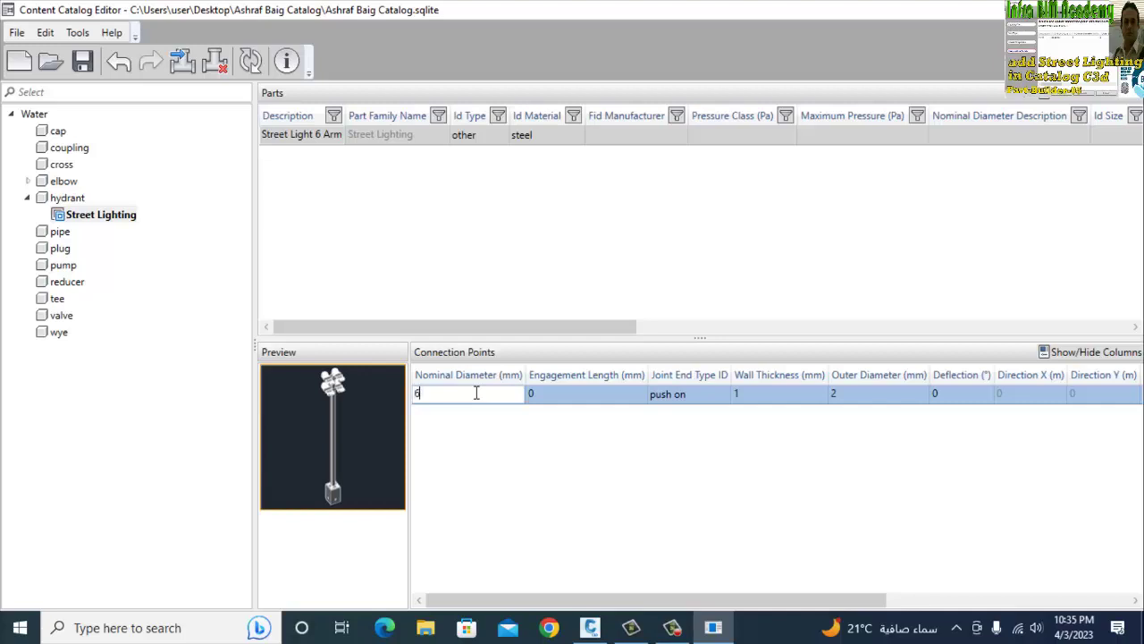
{"action": "left_click", "coordinate": [610, 393]}
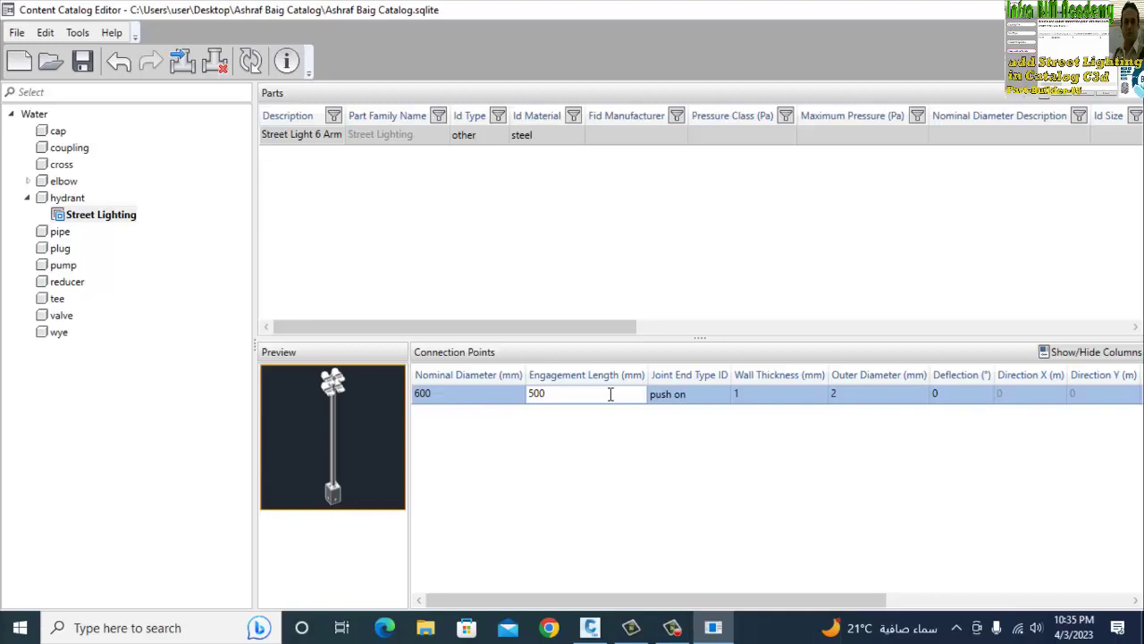
{"action": "key", "text": "Tab"}
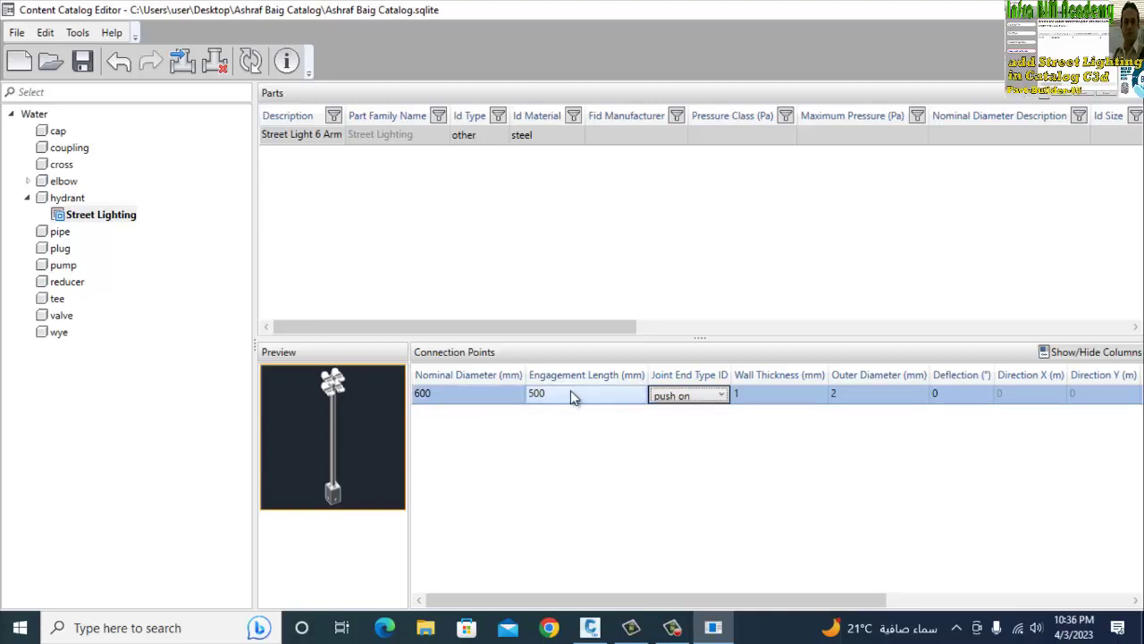
Step: Set the connection point's wall thickness to 150 mm, outer diameter to 200 mm and deflection to 6°
{"action": "left_click", "coordinate": [764, 402]}
{"action": "left_click", "coordinate": [764, 402]}
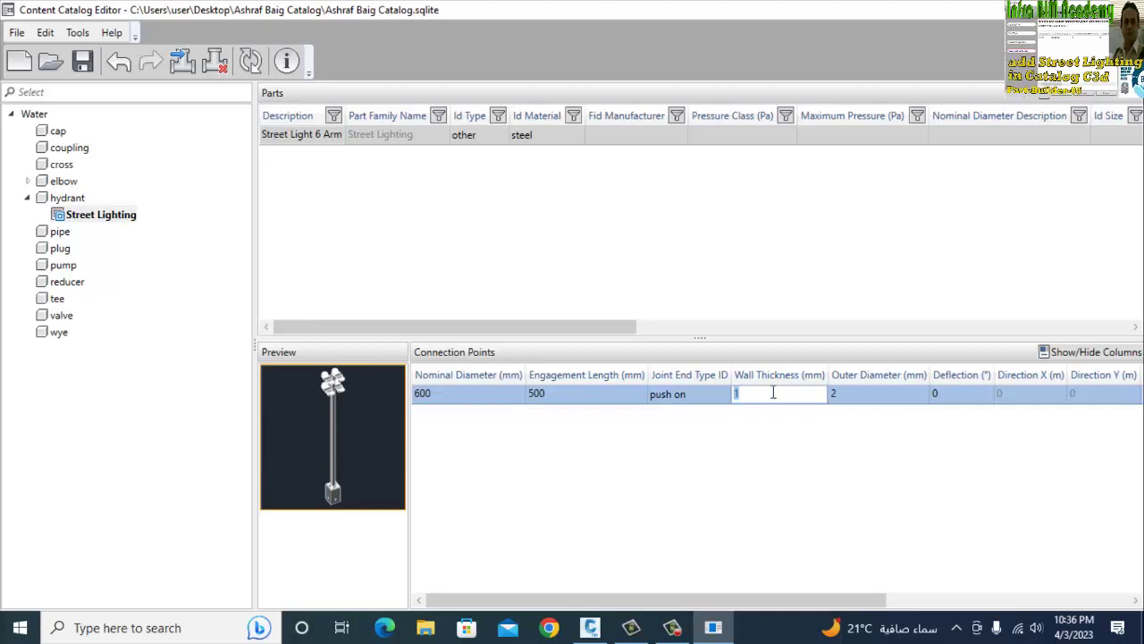
{"action": "type", "text": "150"}
{"action": "key", "text": "Tab"}
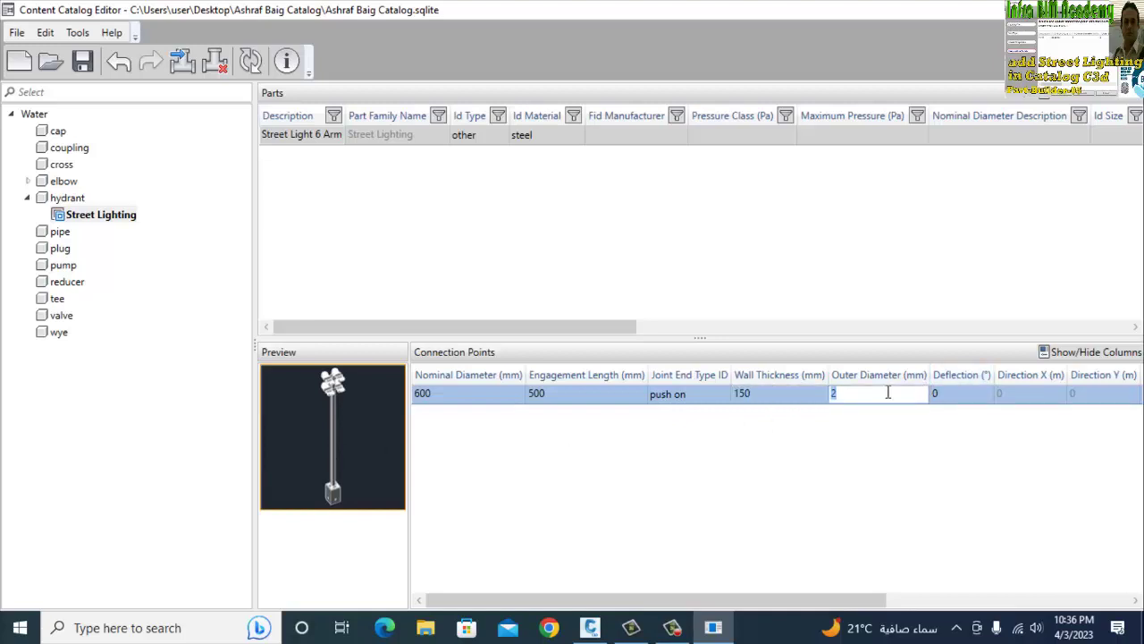
{"action": "type", "text": "200"}
{"action": "key", "text": "Tab"}
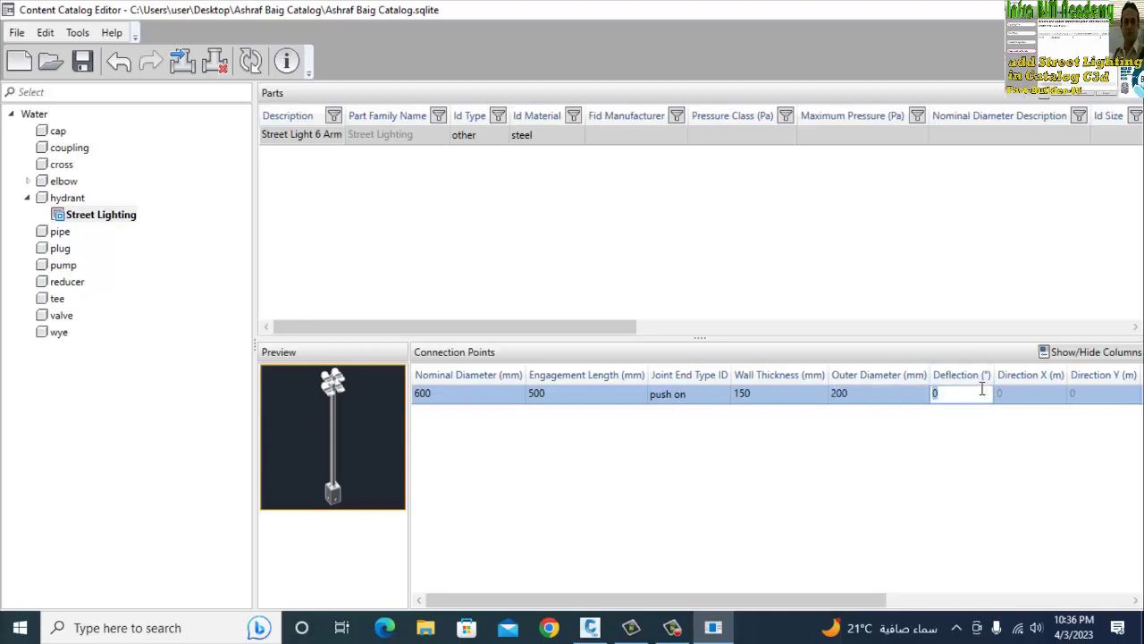
{"action": "type", "text": "6"}
{"action": "left_click", "coordinate": [926, 460]}
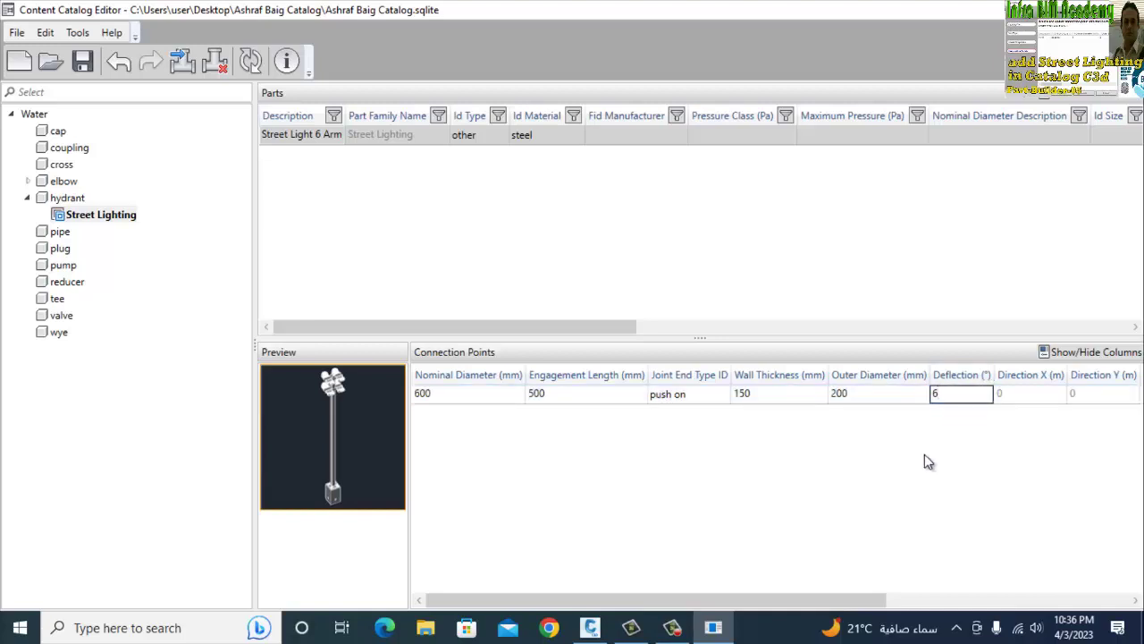
Step: Look through the remaining property columns of the Street Light 6 Arm part in the Street Lighting family
{"action": "left_click", "coordinate": [359, 163]}
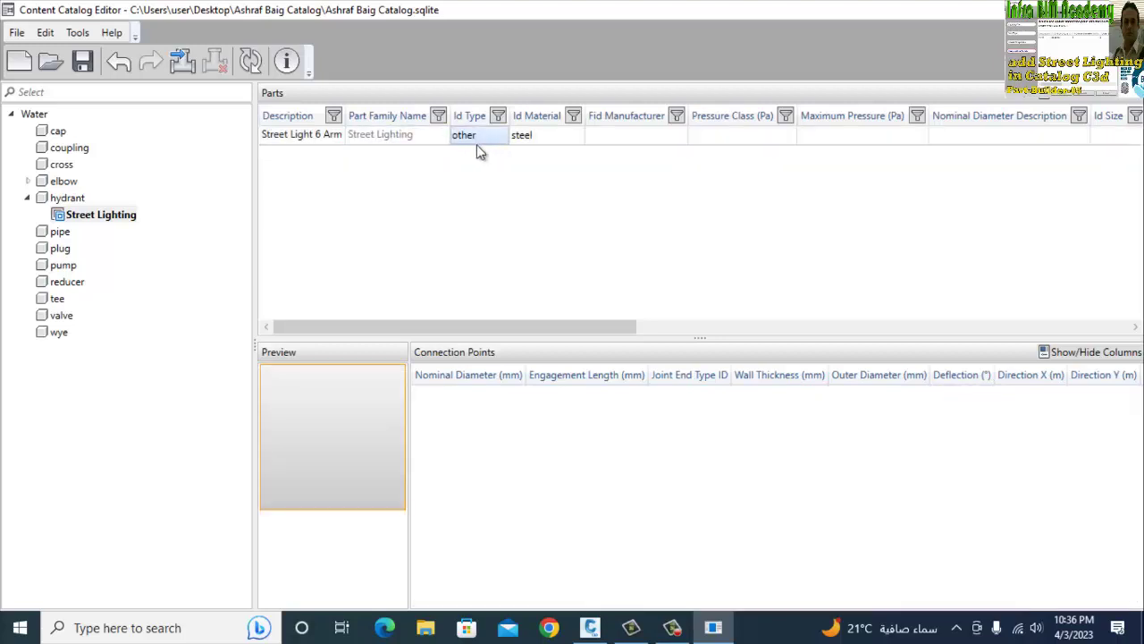
{"action": "left_click", "coordinate": [626, 135]}
{"action": "left_click", "coordinate": [708, 185]}
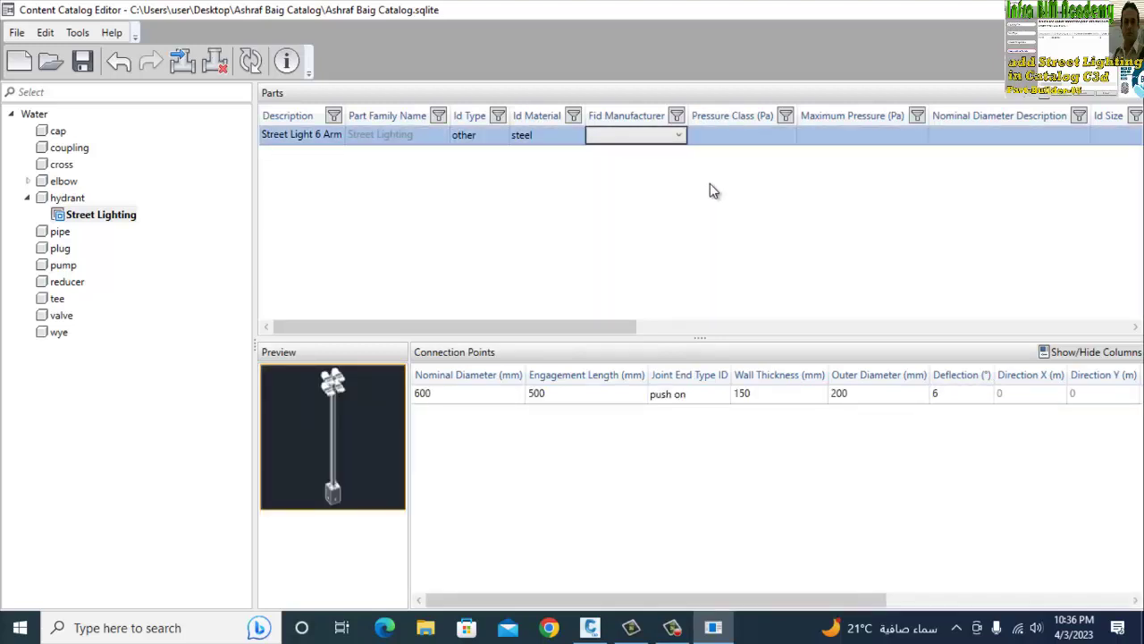
{"action": "left_click_drag", "start_coordinate": [498, 328], "coordinate": [681, 327]}
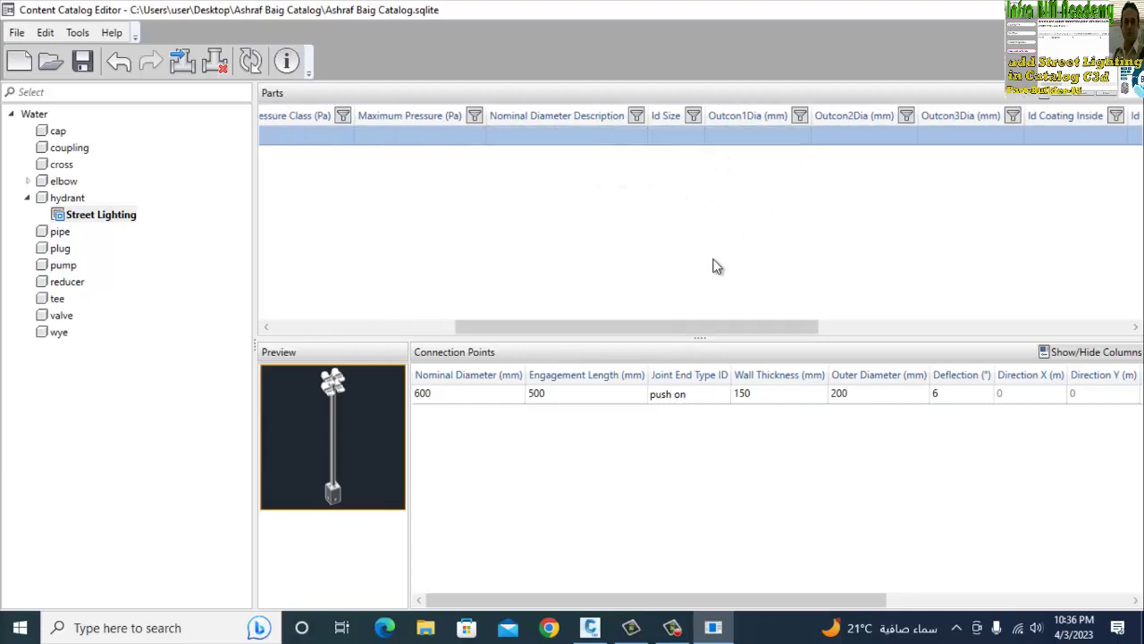
{"action": "left_click_drag", "start_coordinate": [596, 336], "coordinate": [1032, 336]}
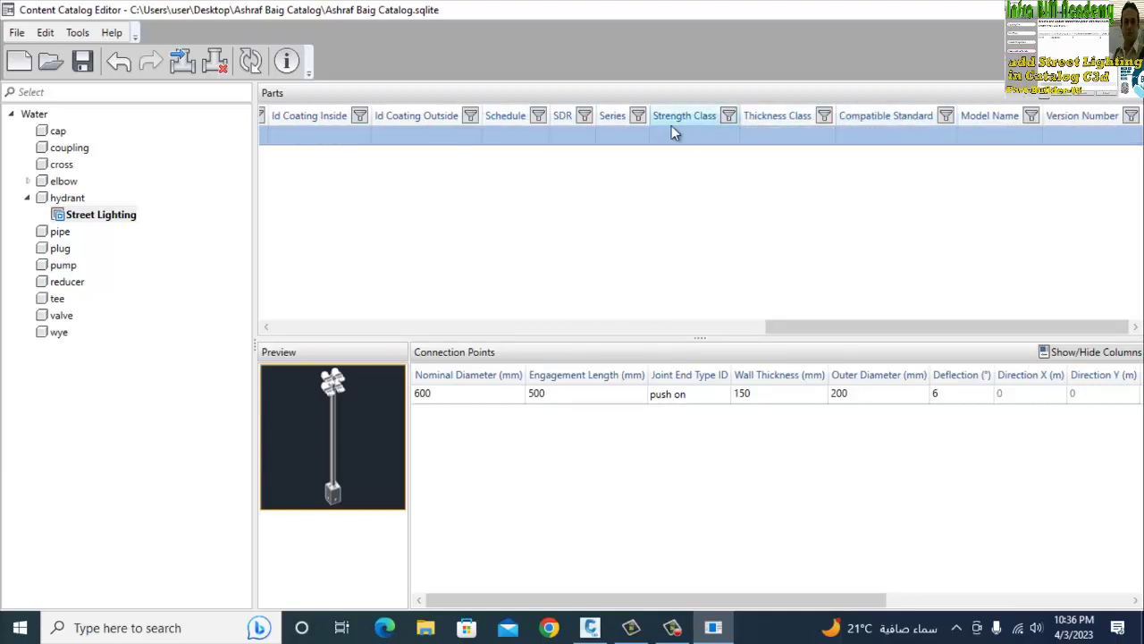
{"action": "left_click", "coordinate": [513, 202]}
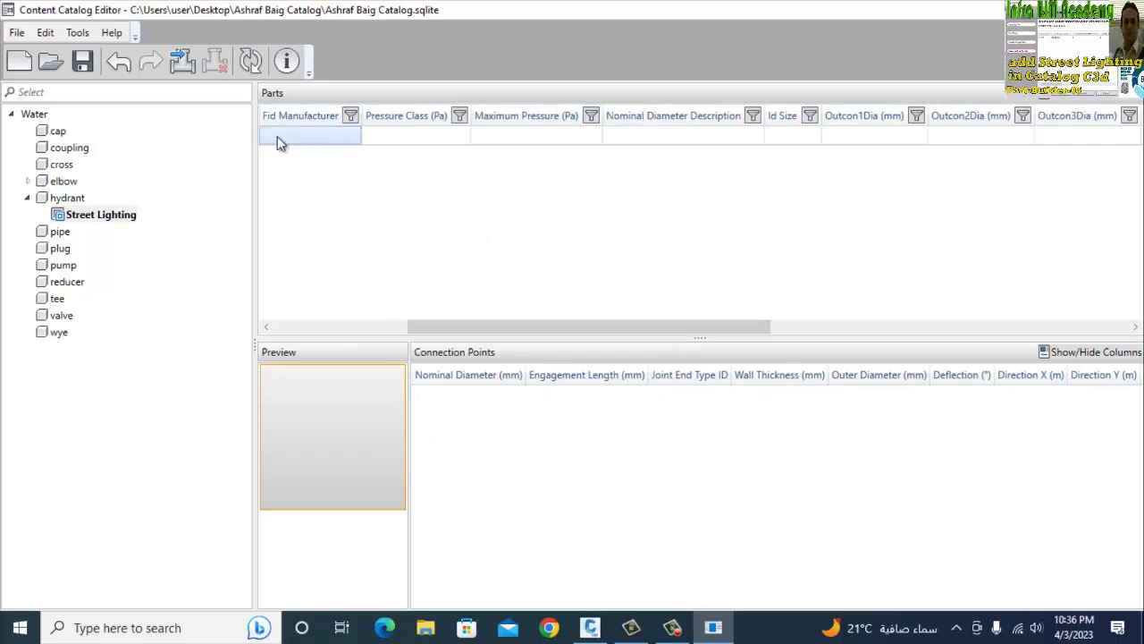
{"action": "left_click", "coordinate": [108, 217]}
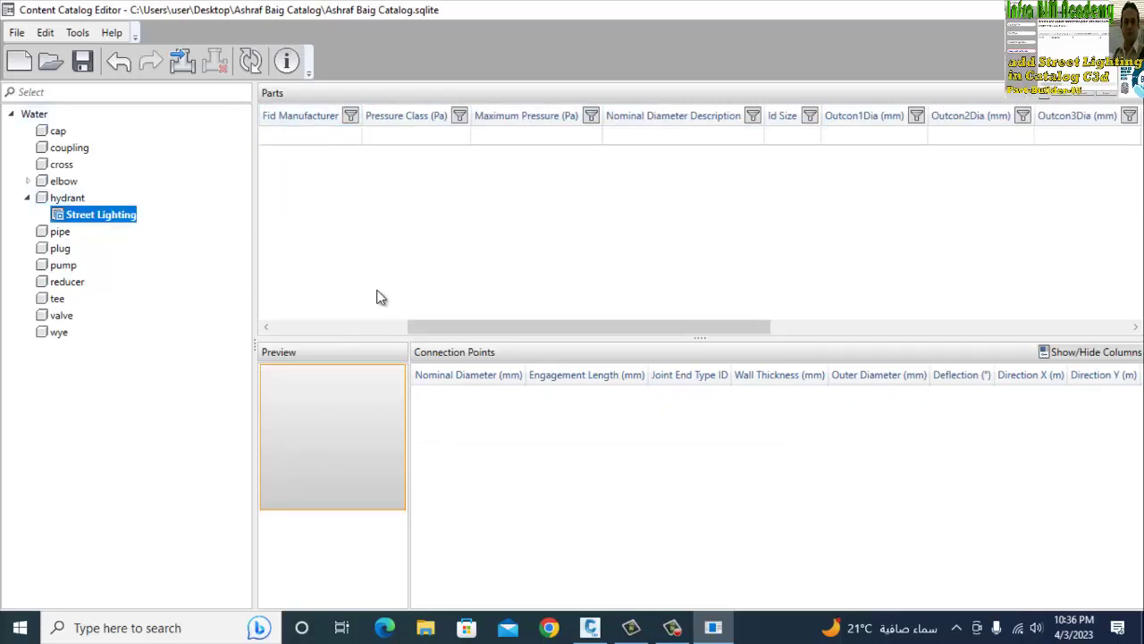